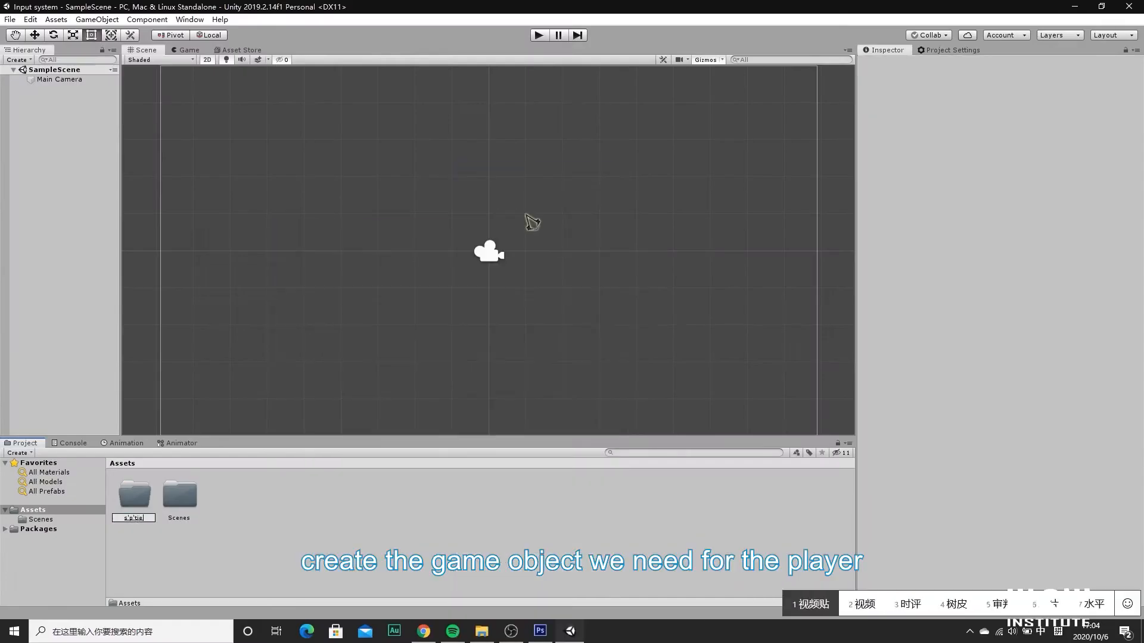
Name the new folder in Assets "sprite" and open it
{"action": "type", "text": "rite"}
{"action": "key", "text": "Return"}
{"action": "double_click", "coordinate": [179, 495]}
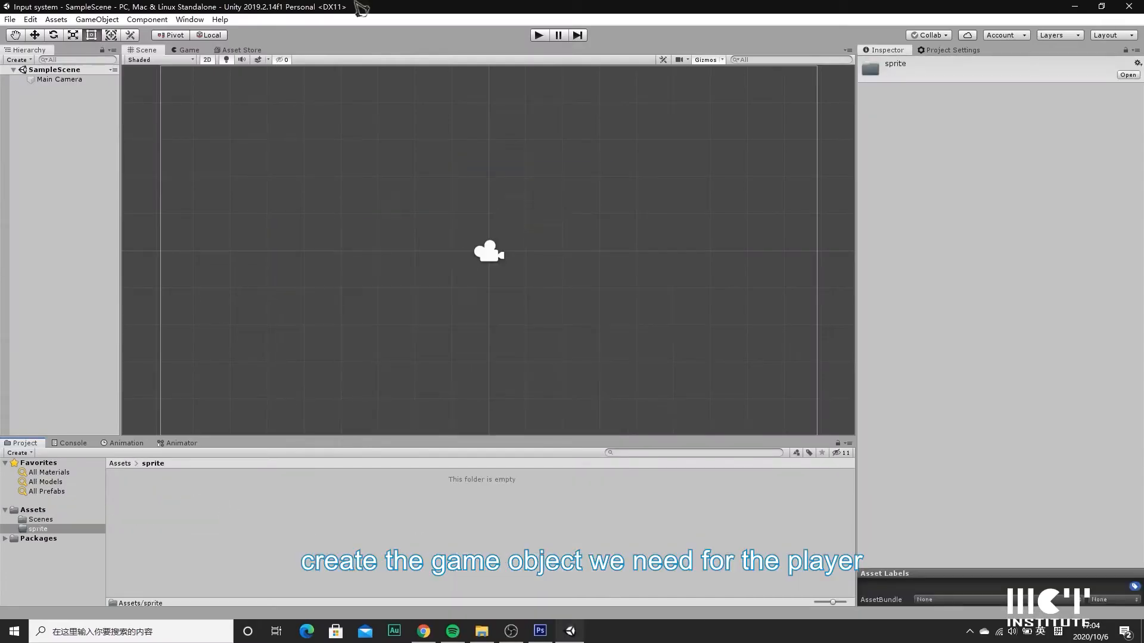
Import the circle image into the sprite folder
{"action": "right_click", "coordinate": [173, 499]}
{"action": "left_click", "coordinate": [493, 501]}
{"action": "left_click", "coordinate": [1101, 6]}
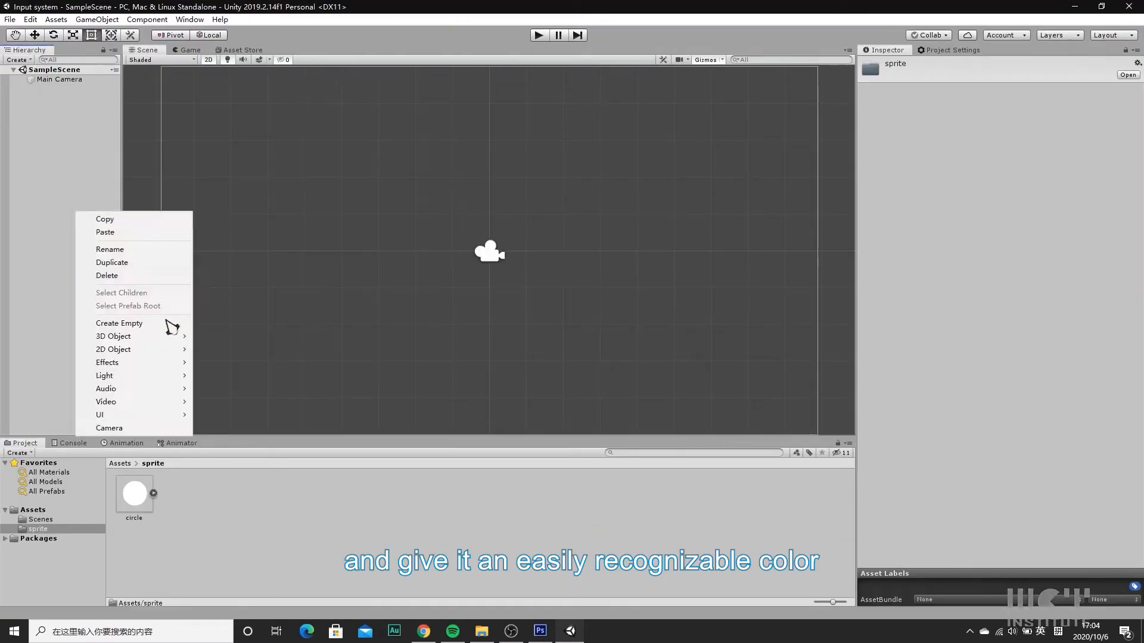
Create an empty game object in SampleScene and give it a Sprite Renderer that uses the circle sprite
{"action": "left_click", "coordinate": [171, 327]}
{"action": "left_click", "coordinate": [981, 65]}
{"action": "type", "text": "p"}
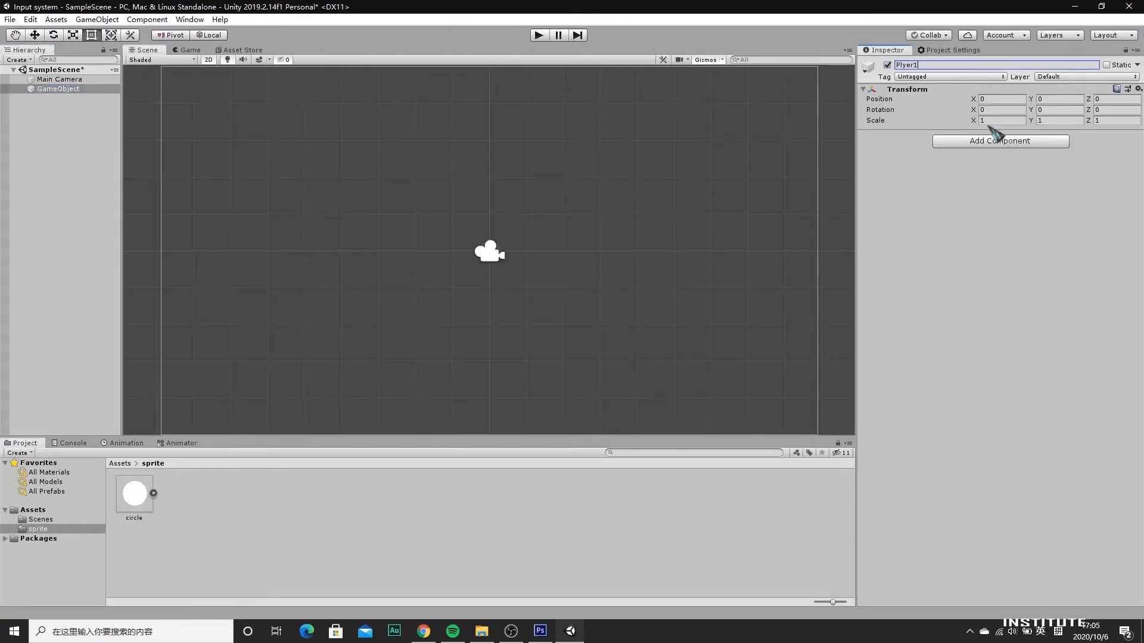
{"action": "left_click", "coordinate": [1000, 141]}
{"action": "left_click", "coordinate": [1001, 217]}
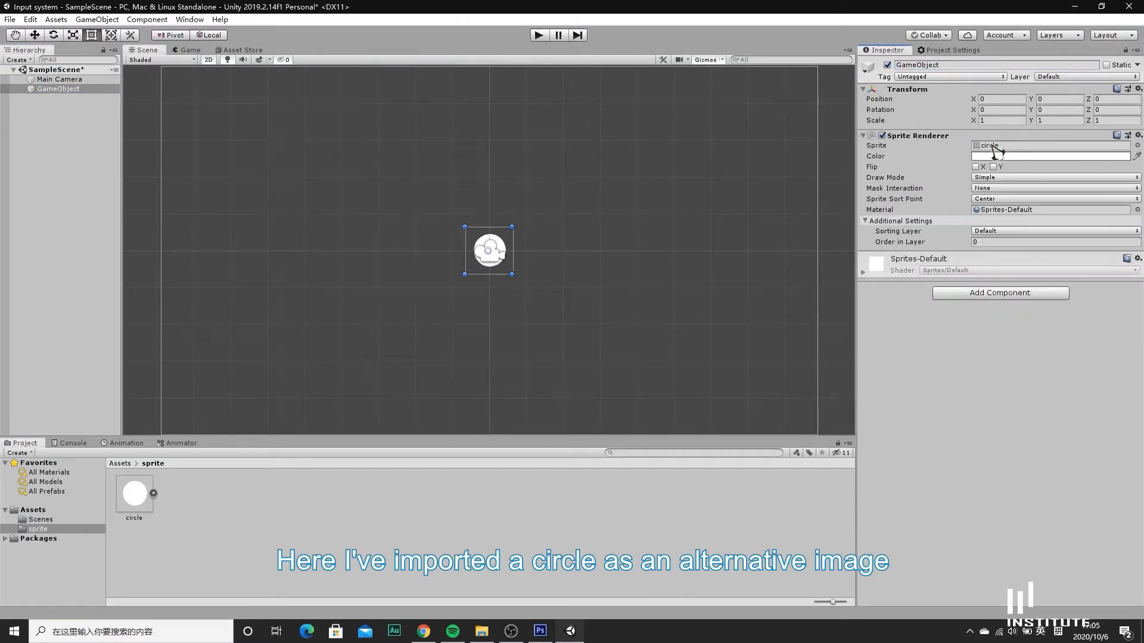
Change the circle sprite's color to red
{"action": "scroll", "coordinate": [565, 284], "scroll_direction": "down", "scroll_amount": 4}
{"action": "left_click", "coordinate": [1137, 156]}
{"action": "left_click", "coordinate": [1136, 159]}
{"action": "left_click", "coordinate": [1108, 156]}
{"action": "left_click", "coordinate": [705, 230]}
{"action": "left_click", "coordinate": [754, 155]}
Add a Circle Collider 2D component to the red circle object
{"action": "left_click", "coordinate": [1000, 293]}
{"action": "left_click", "coordinate": [977, 398]}
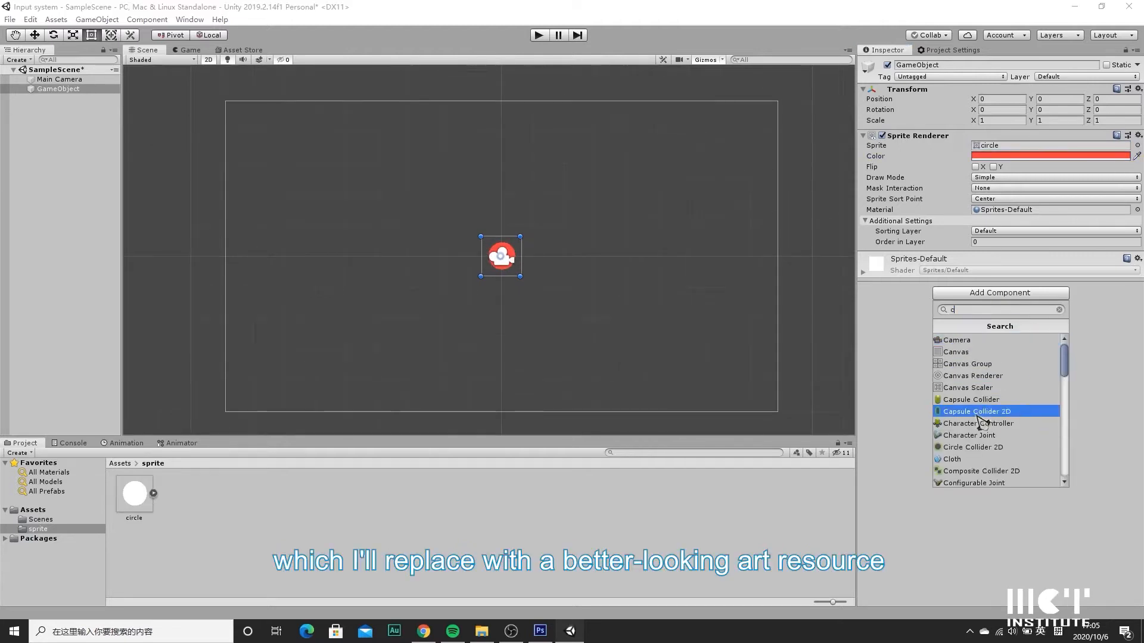
{"action": "left_click", "coordinate": [976, 407]}
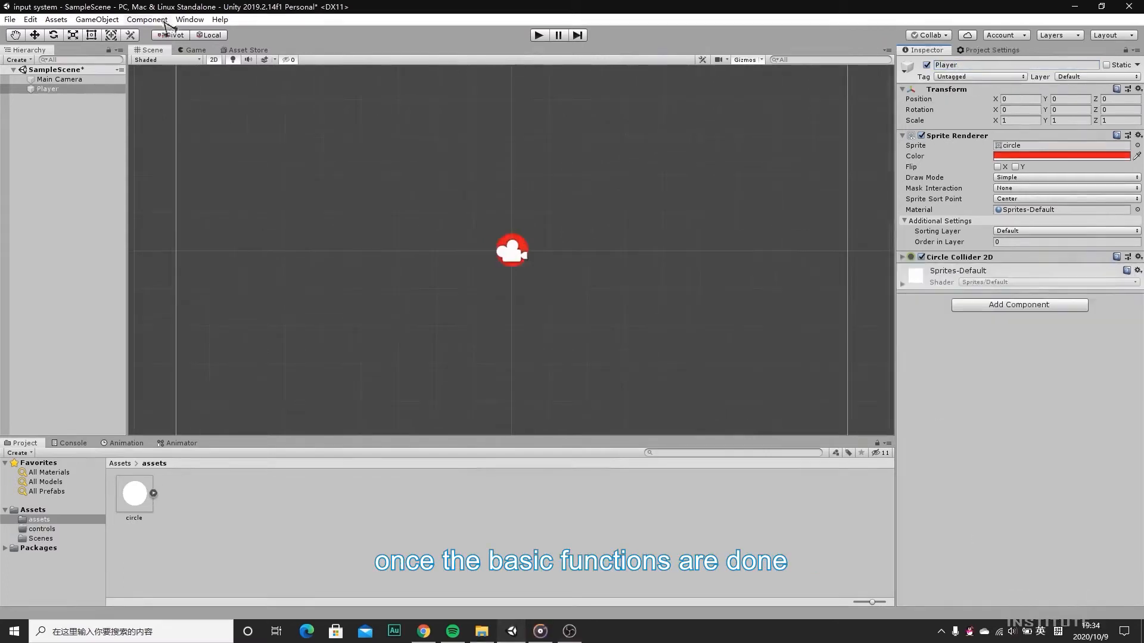
Search the Package Manager for "input" and install version 1.0.0 of the Input System package
{"action": "left_click", "coordinate": [189, 19]}
{"action": "left_click", "coordinate": [223, 94]}
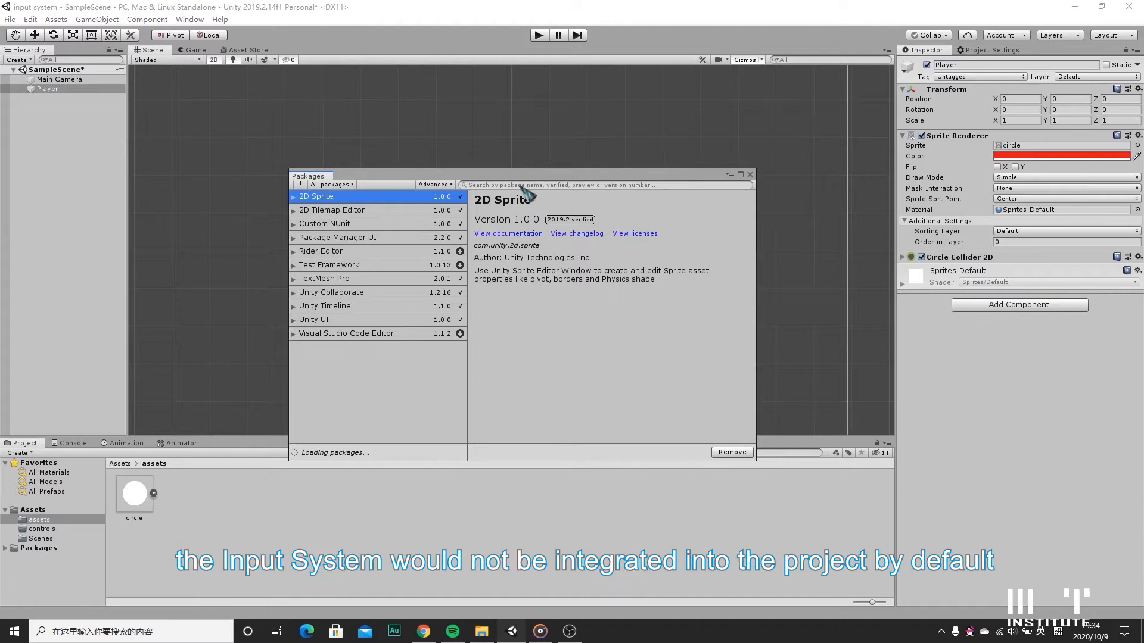
{"action": "left_click", "coordinate": [519, 187]}
{"action": "type", "text": "i"}
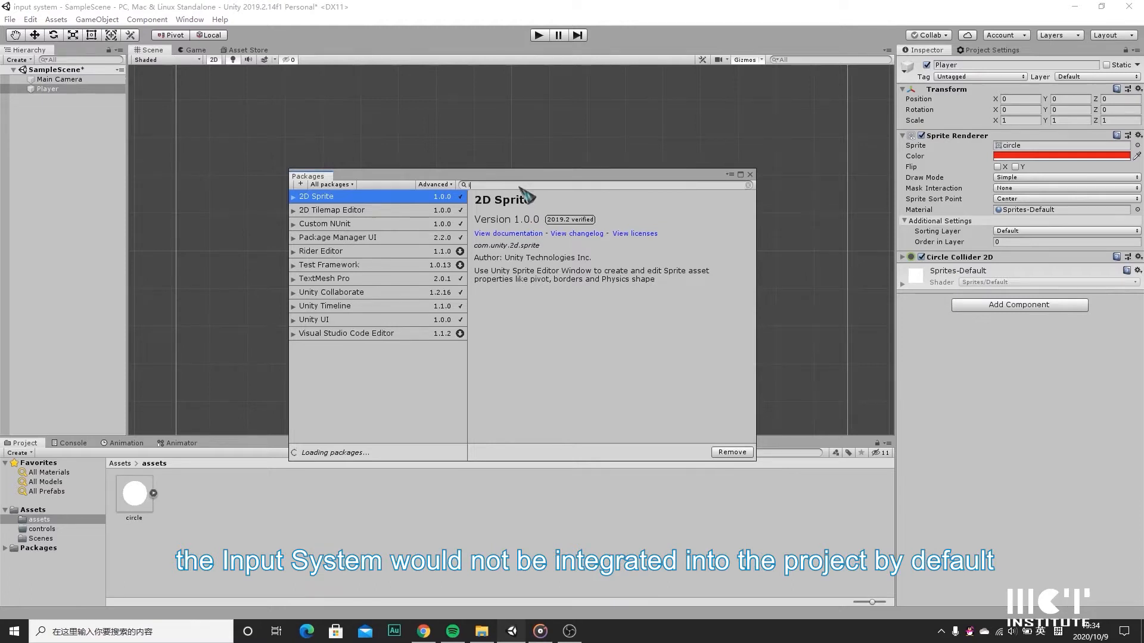
{"action": "type", "text": "nput"}
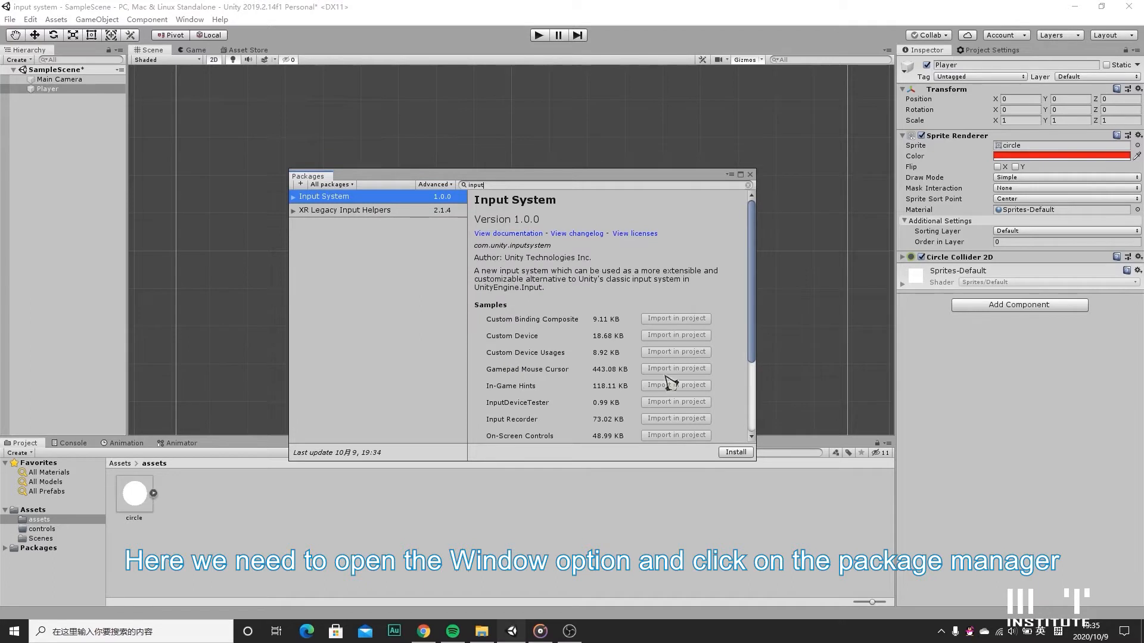
{"action": "left_click", "coordinate": [295, 197]}
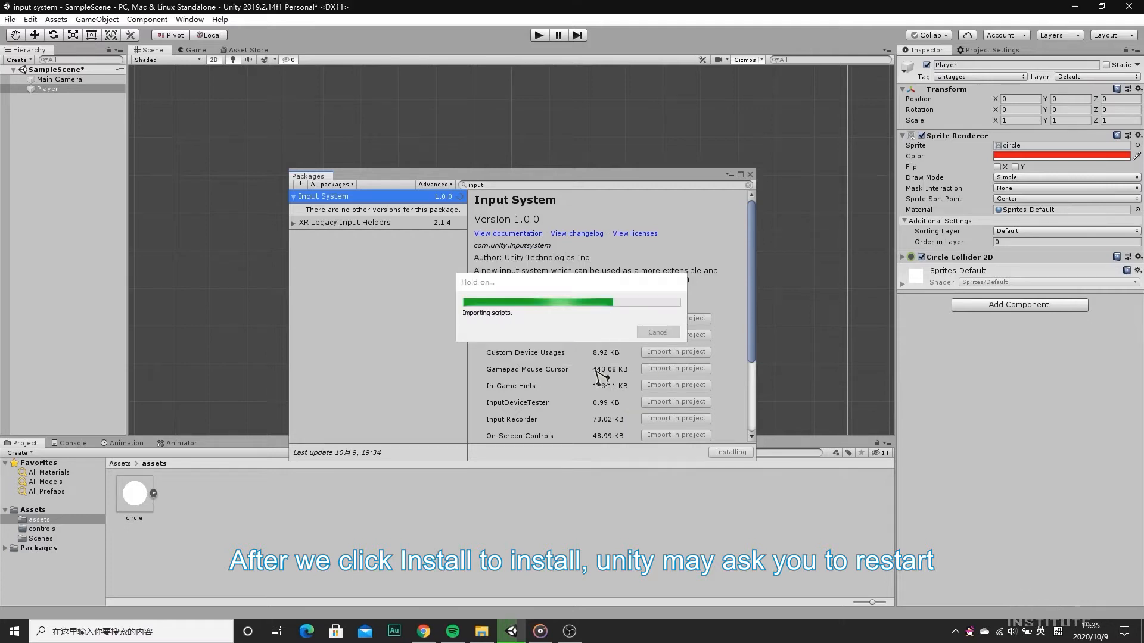
{"action": "left_click", "coordinate": [554, 410]}
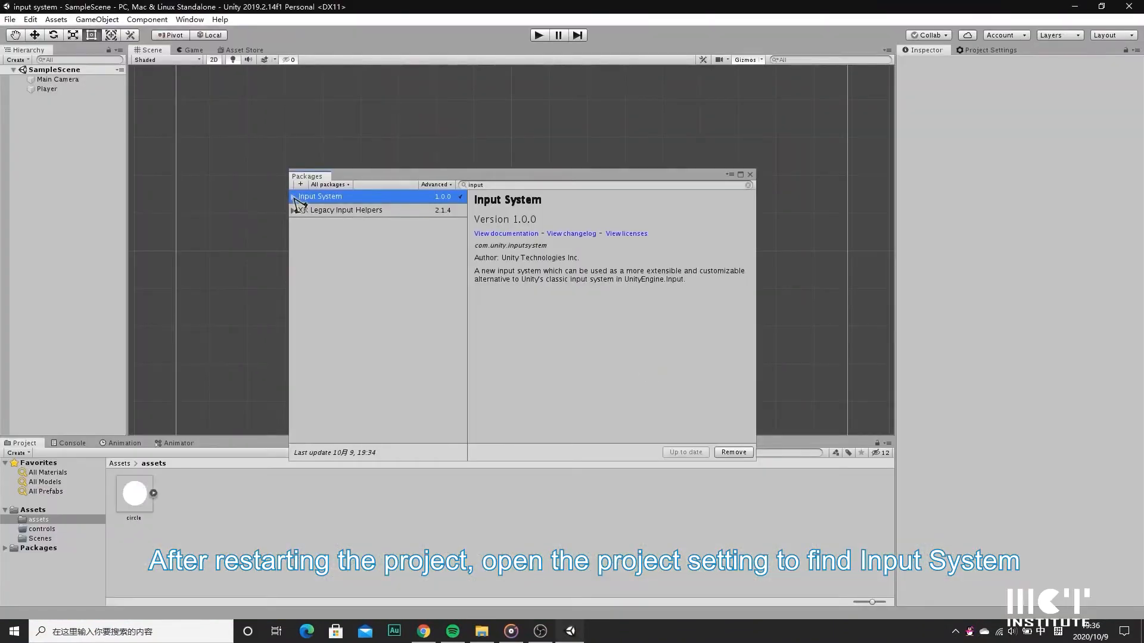
Switch the Input System package to version preview.5 - 1.0.0 and close the Package Manager
{"action": "left_click", "coordinate": [294, 197]}
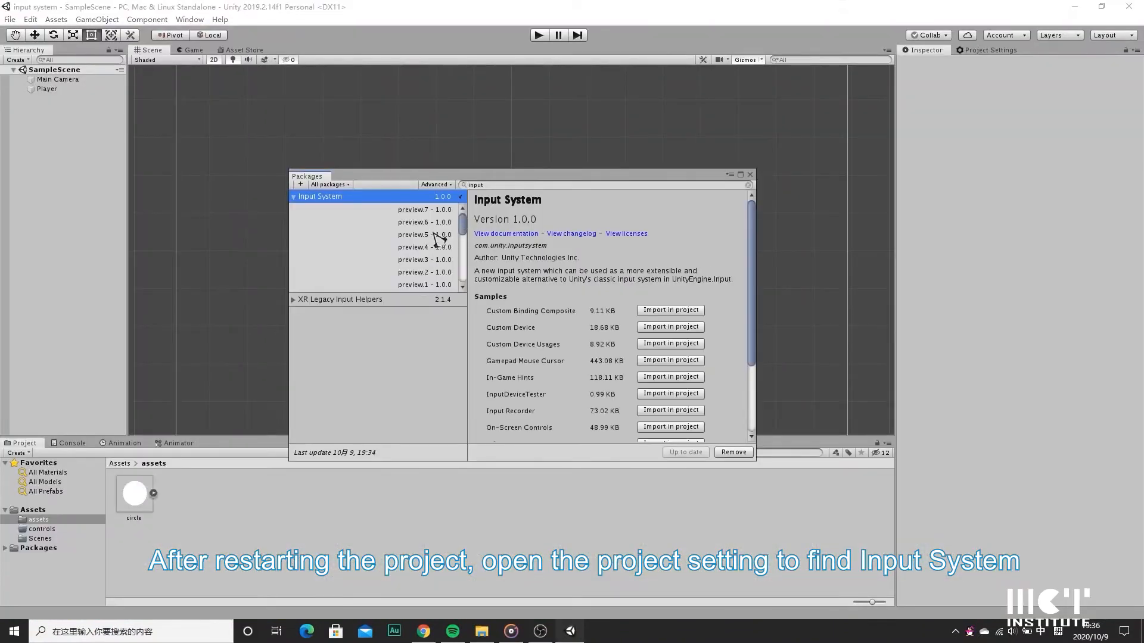
{"action": "left_click", "coordinate": [424, 234]}
{"action": "left_click", "coordinate": [657, 452]}
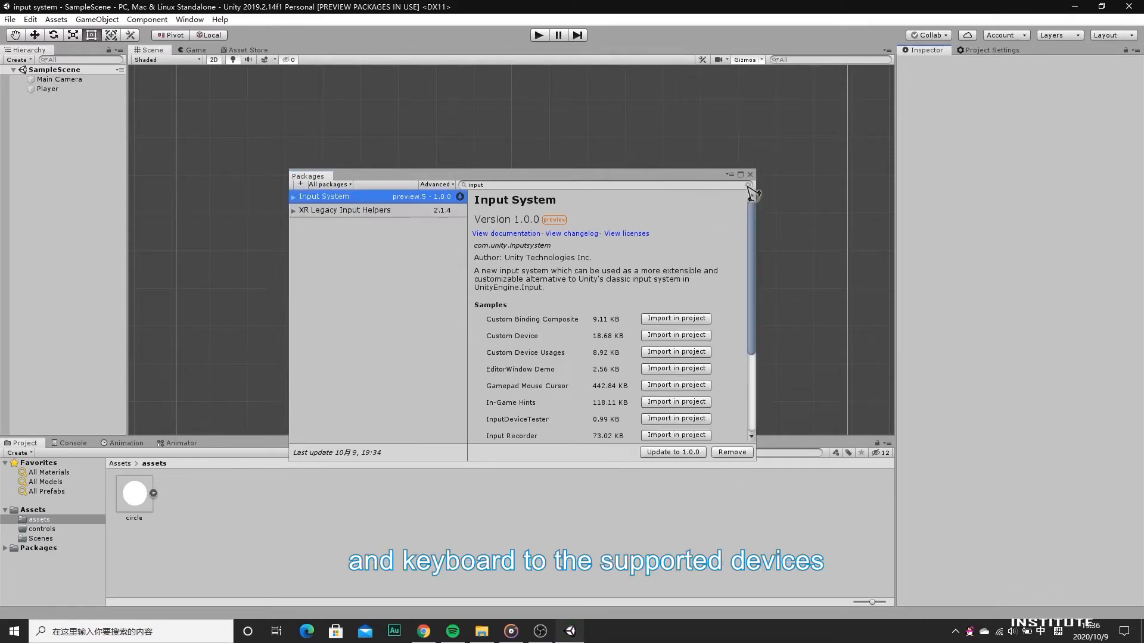
{"action": "left_click", "coordinate": [750, 174]}
Create the Input System settings asset in the project settings and add Gamepad and Keyboard as supported devices
{"action": "left_click", "coordinate": [940, 112]}
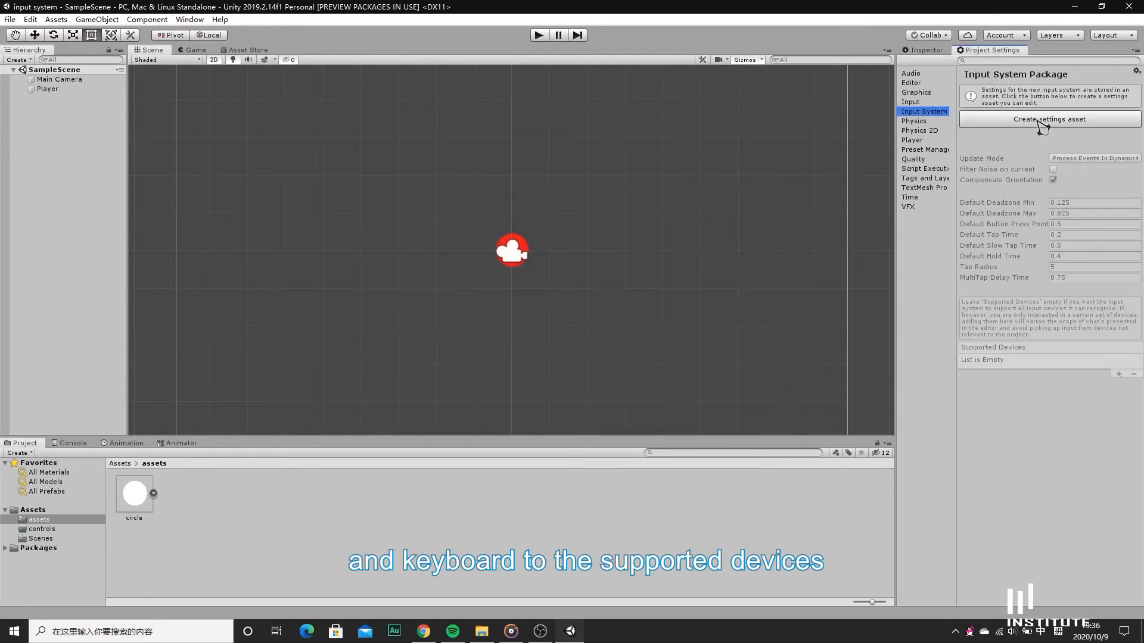
{"action": "left_click", "coordinate": [1038, 121]}
{"action": "left_click", "coordinate": [1118, 315]}
{"action": "left_click", "coordinate": [1060, 358]}
{"action": "left_click", "coordinate": [1118, 314]}
{"action": "left_click", "coordinate": [1060, 381]}
Move the input settings asset into the controls folder and create an Input Actions asset there named PlayerContro
{"action": "left_click_drag", "start_coordinate": [267, 500], "coordinate": [178, 497]}
{"action": "double_click", "coordinate": [177, 497]}
{"action": "right_click", "coordinate": [233, 497]}
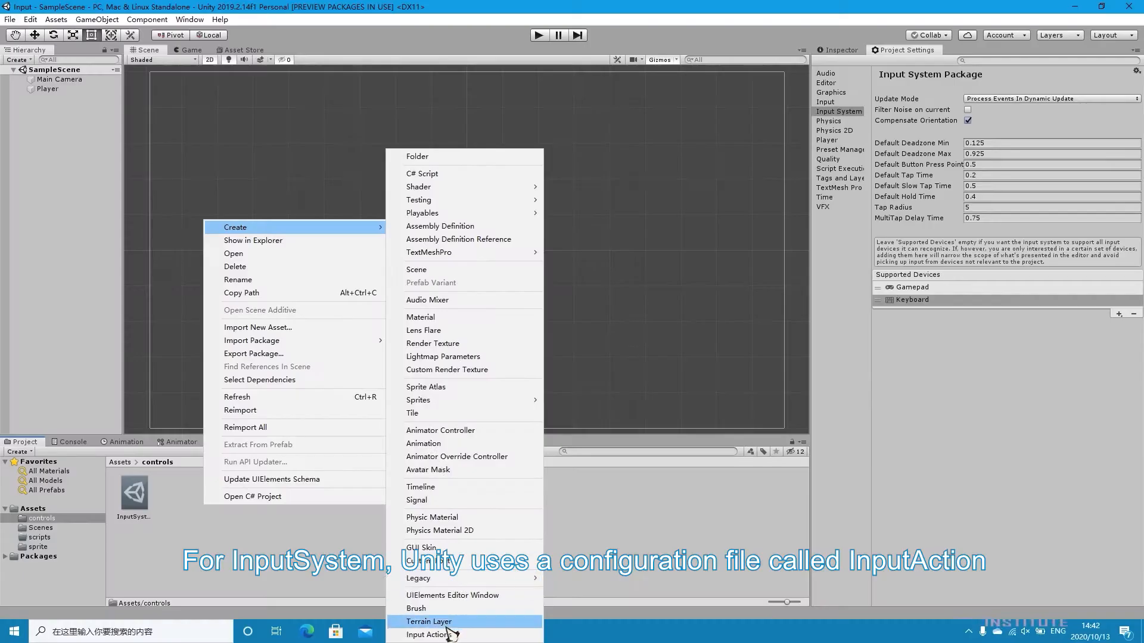
{"action": "left_click", "coordinate": [438, 635]}
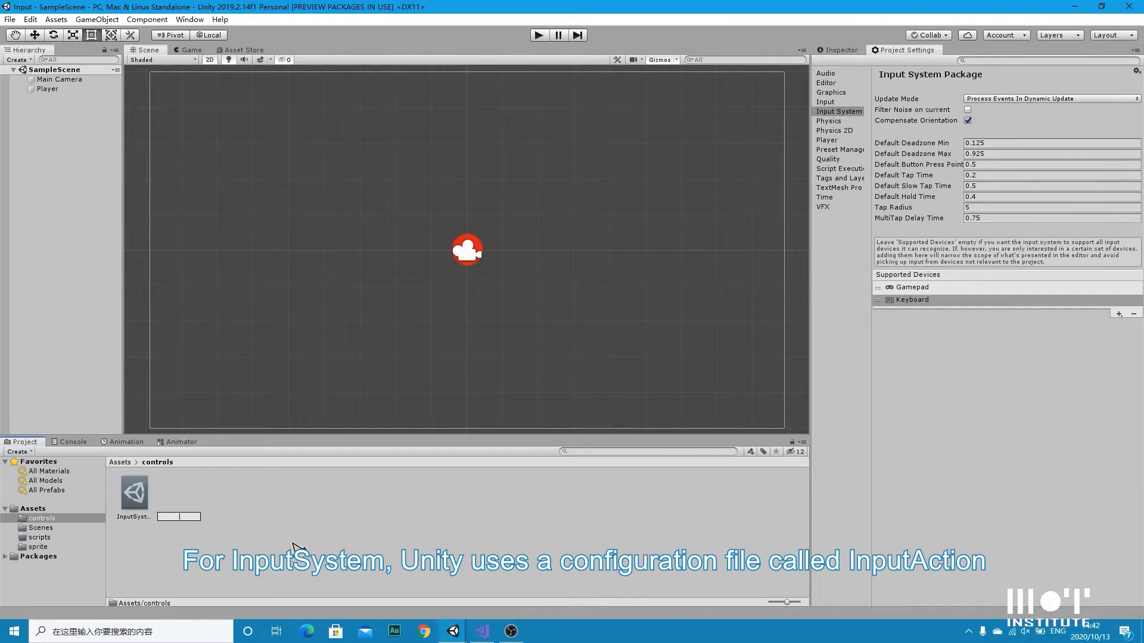
{"action": "type", "text": "Pl"}
{"action": "type", "text": "ayerContro"}
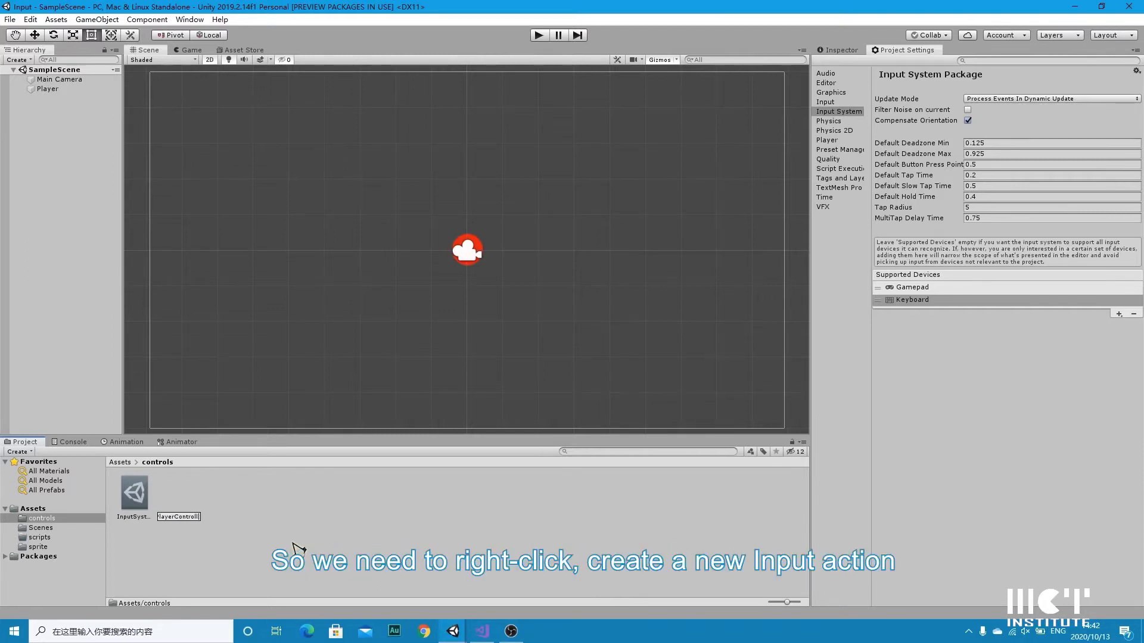
{"action": "key", "text": "Return"}
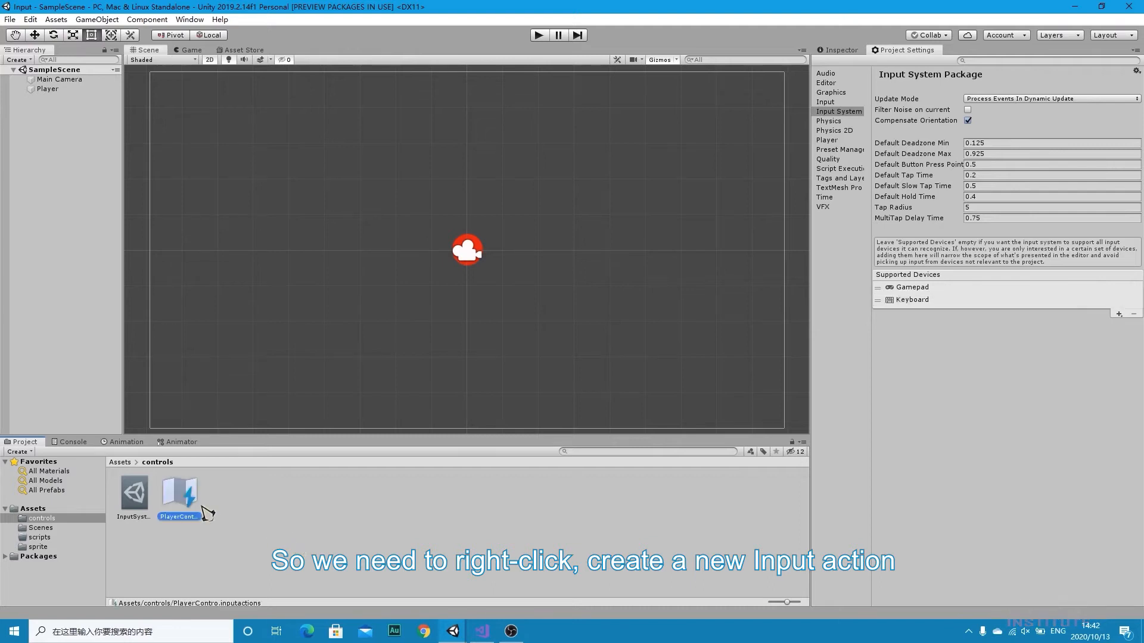
Open the PlayerContro asset for editing and add an action map named PlayerMovement
{"action": "double_click", "coordinate": [196, 505]}
{"action": "left_click", "coordinate": [337, 129]}
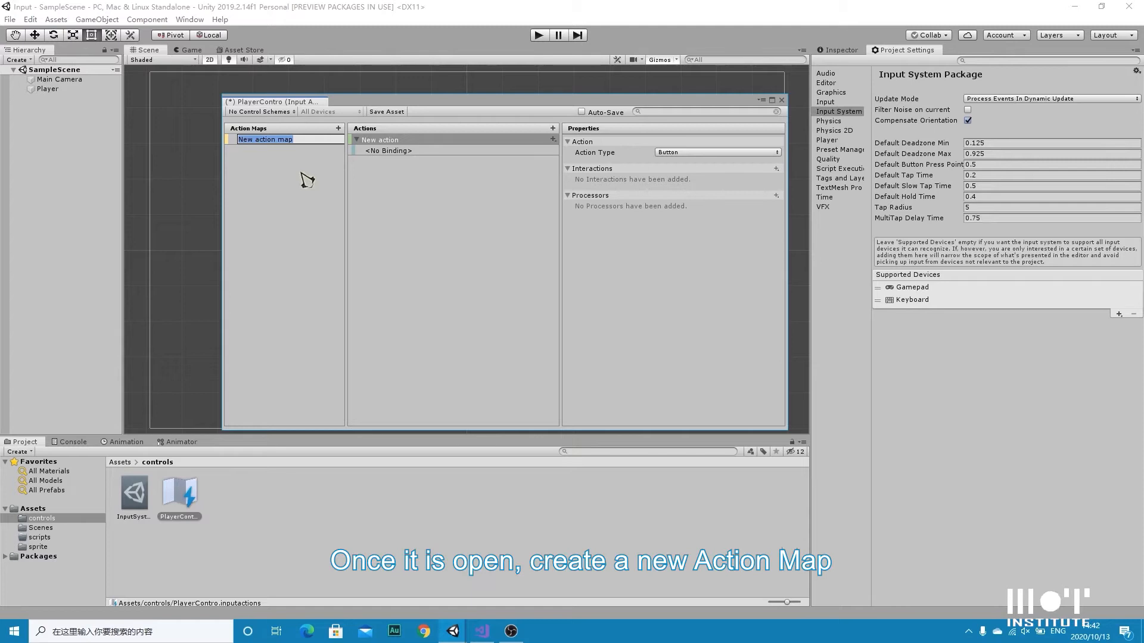
{"action": "type", "text": "PlayerMovement"}
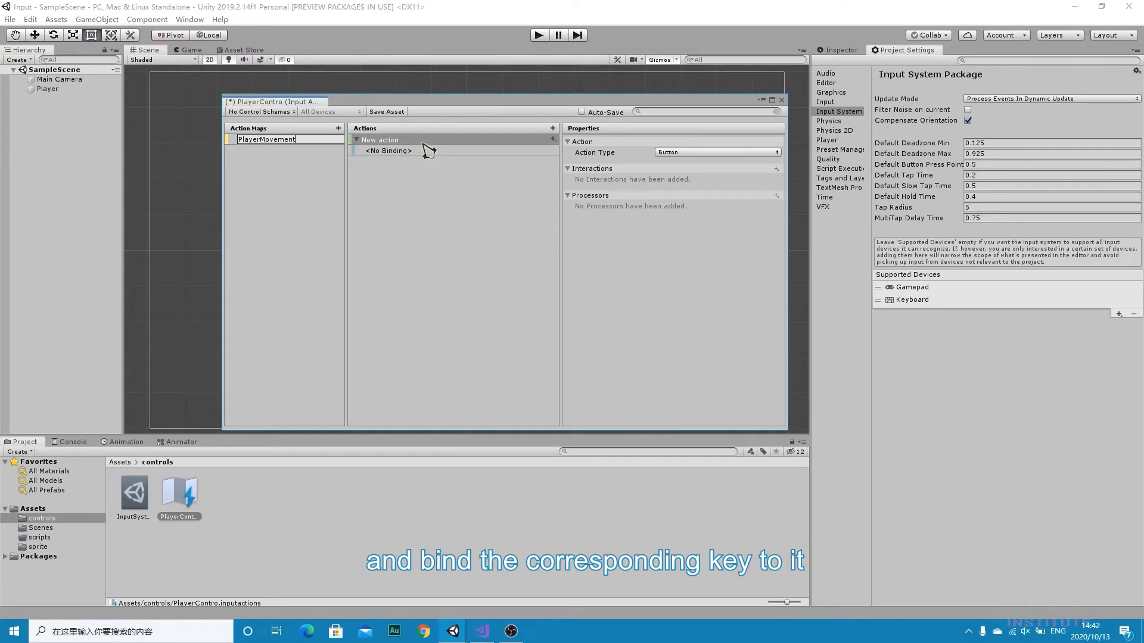
Rename the new action in PlayerMovement to Move and set its action type to Value
{"action": "double_click", "coordinate": [429, 141]}
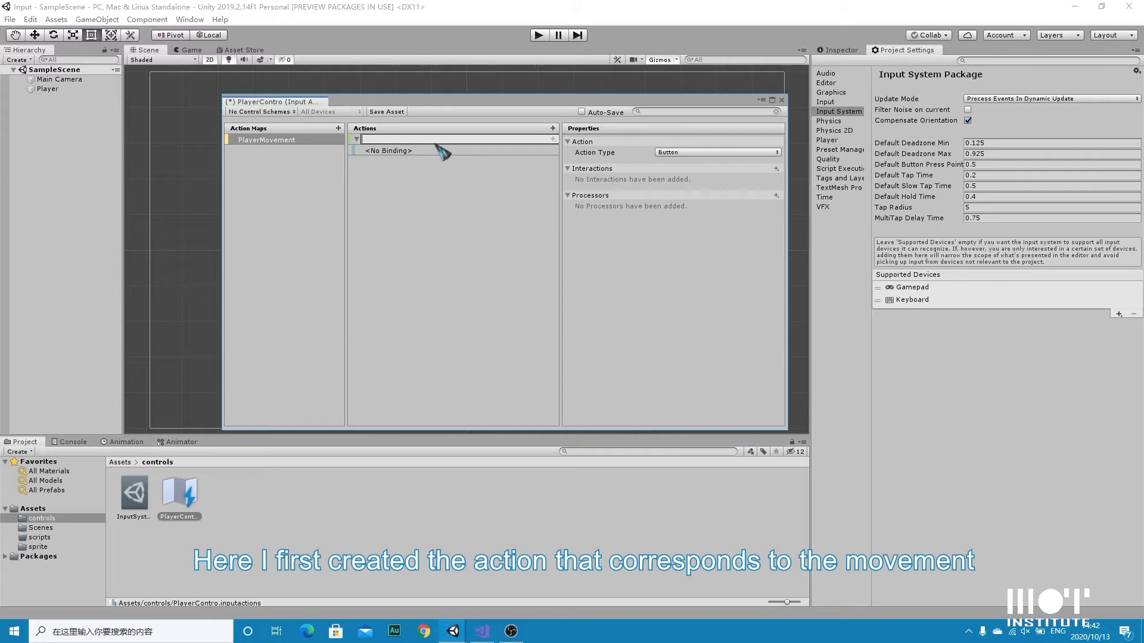
{"action": "left_click", "coordinate": [704, 153]}
{"action": "left_click", "coordinate": [700, 167]}
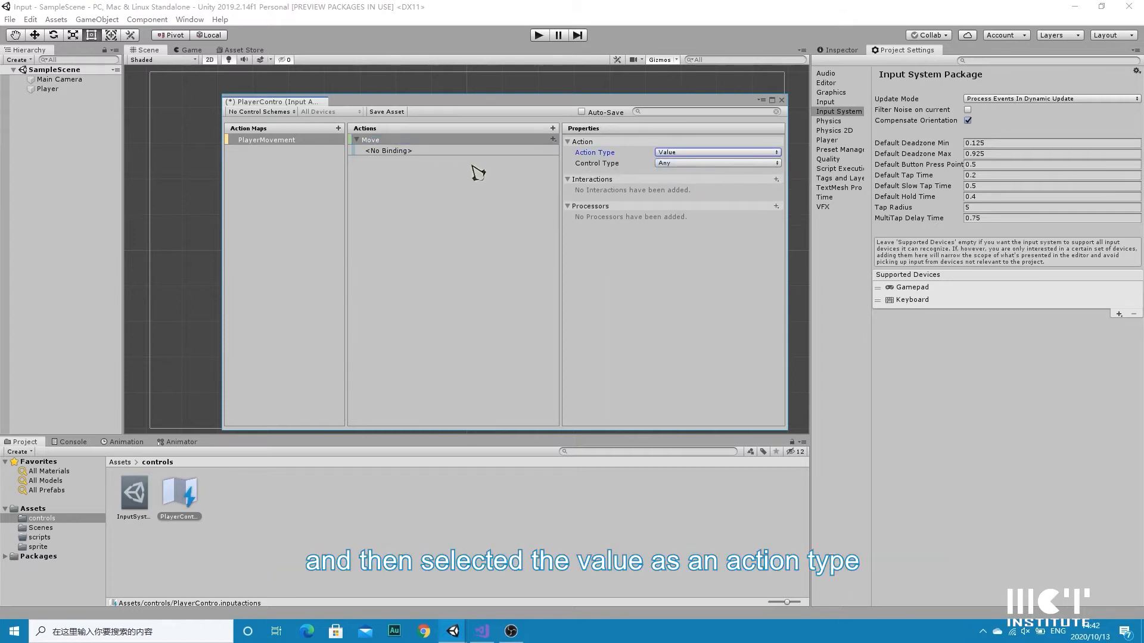
Bind the Move action's empty binding to the gamepad's Left Stick
{"action": "left_click", "coordinate": [453, 151]}
{"action": "left_click", "coordinate": [685, 154]}
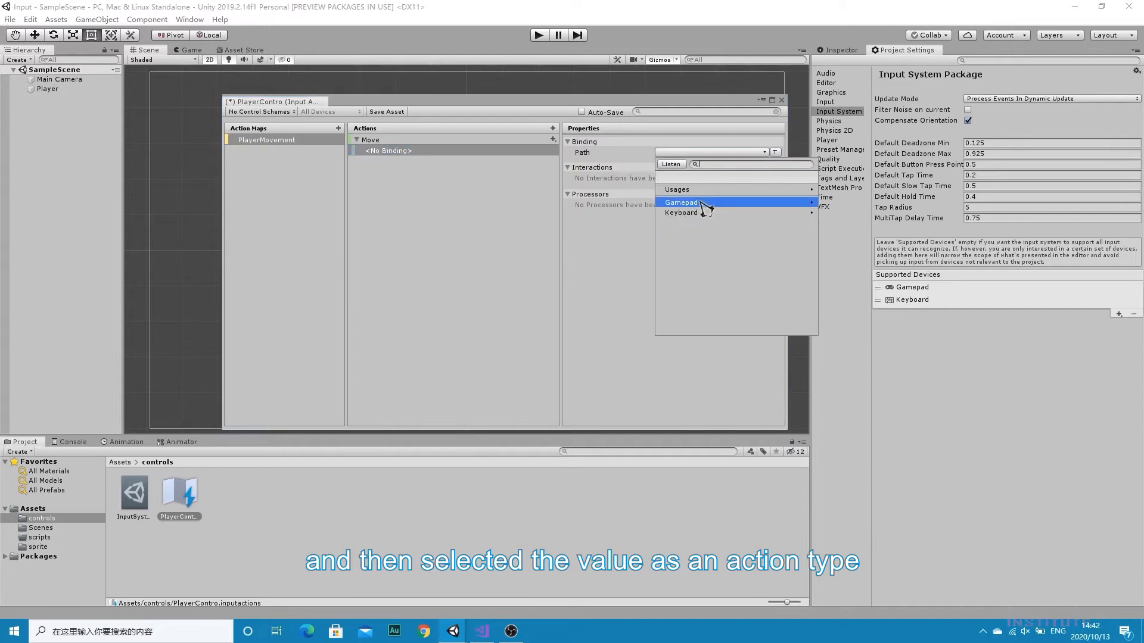
{"action": "left_click", "coordinate": [734, 206]}
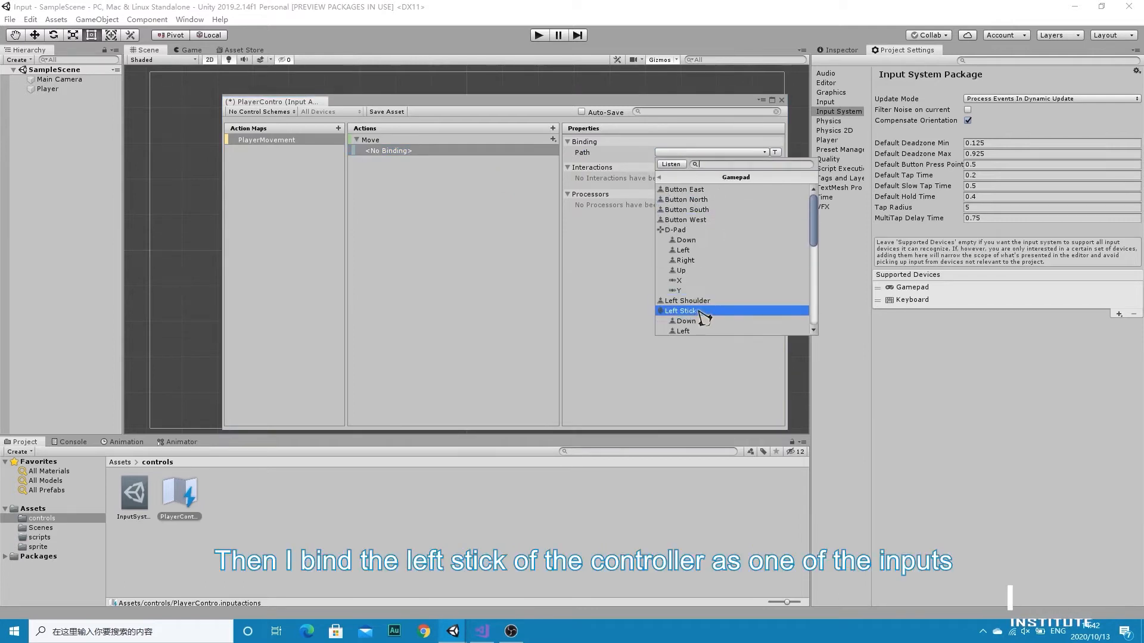
{"action": "left_click", "coordinate": [701, 317]}
Add a 2D Vector composite named WASD to the Move action and bind its Up part to keyboard W
{"action": "left_click", "coordinate": [553, 141]}
{"action": "left_click", "coordinate": [616, 171]}
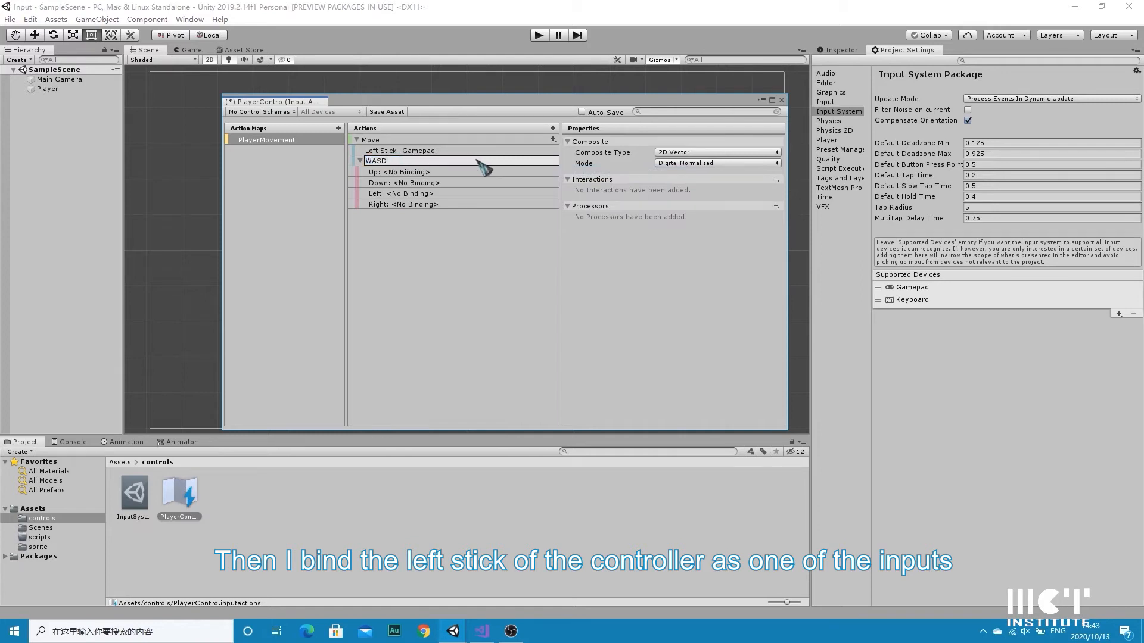
{"action": "left_click", "coordinate": [460, 172]}
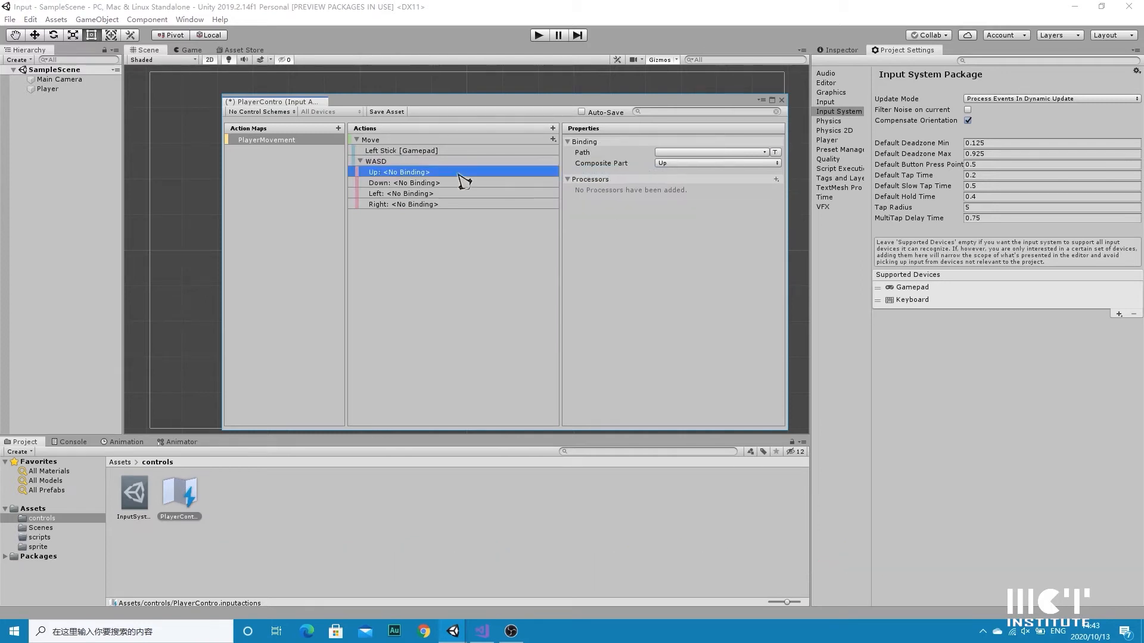
{"action": "left_click", "coordinate": [679, 153]}
{"action": "left_click", "coordinate": [673, 166]}
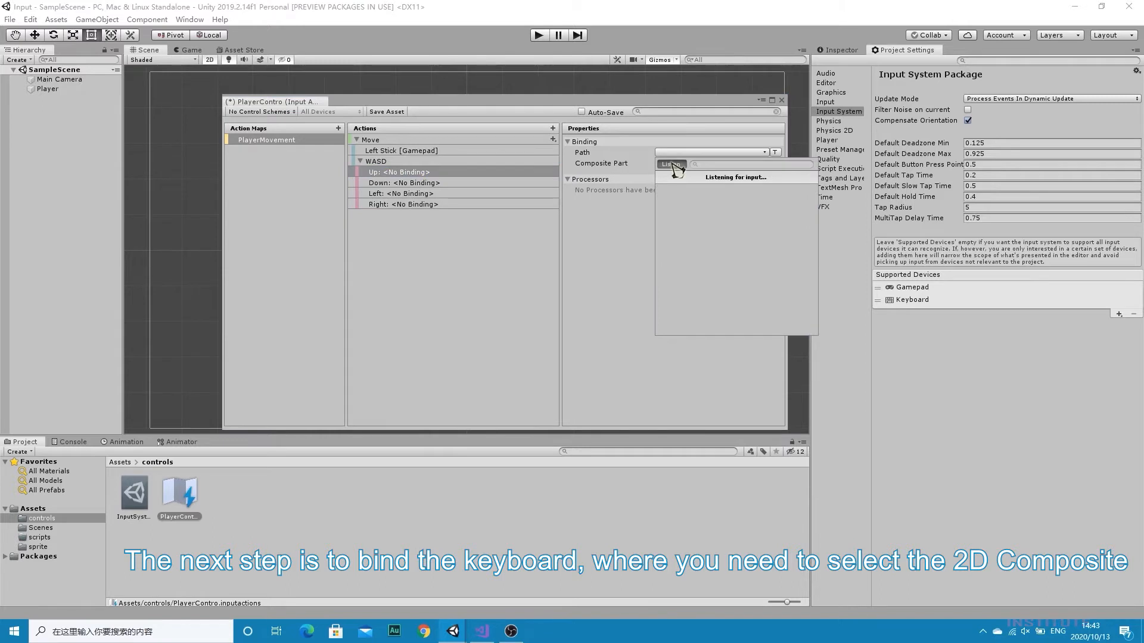
{"action": "key", "text": "w"}
{"action": "left_click", "coordinate": [685, 189]}
Bind the Down part of the WASD composite to the keyboard's S key
{"action": "left_click", "coordinate": [544, 183]}
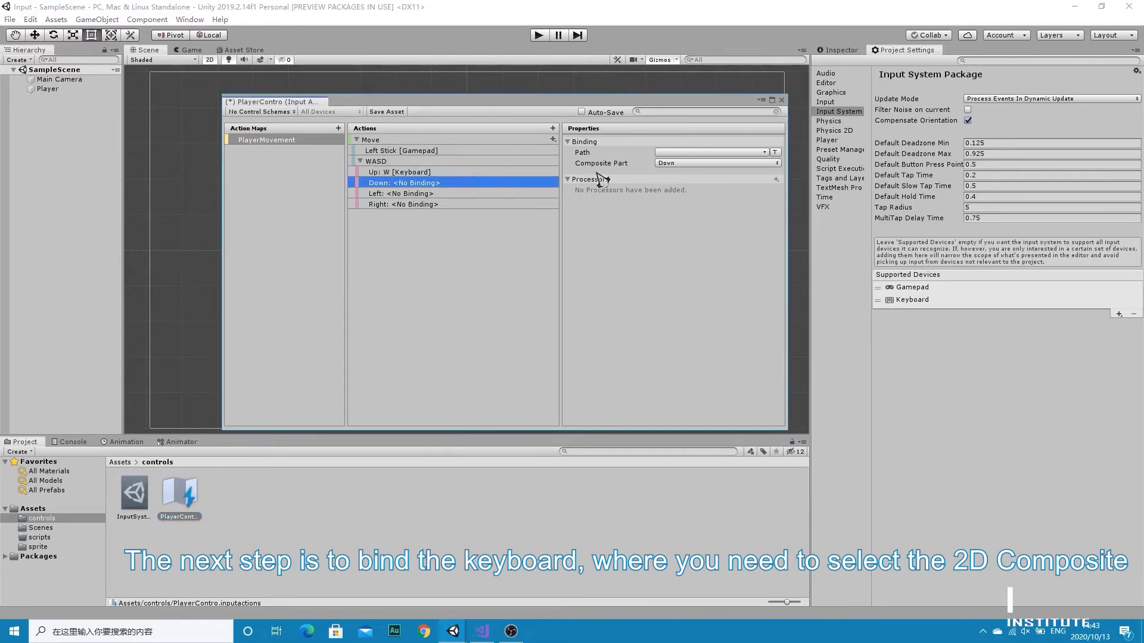
{"action": "left_click", "coordinate": [694, 153]}
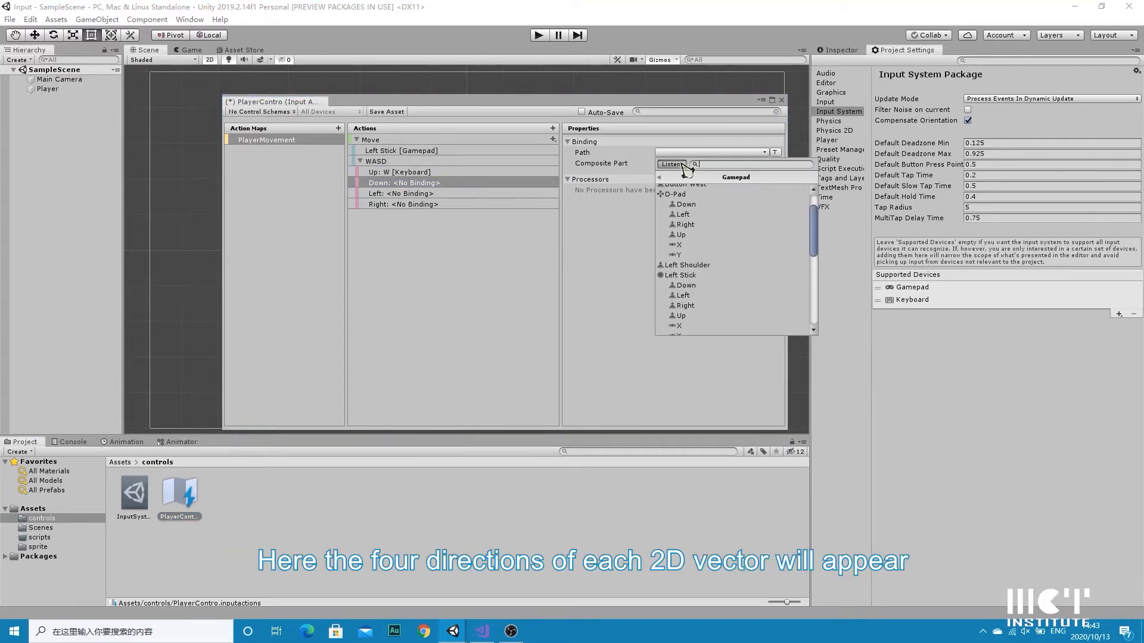
{"action": "left_click", "coordinate": [671, 164]}
{"action": "key", "text": "s"}
{"action": "left_click", "coordinate": [706, 191]}
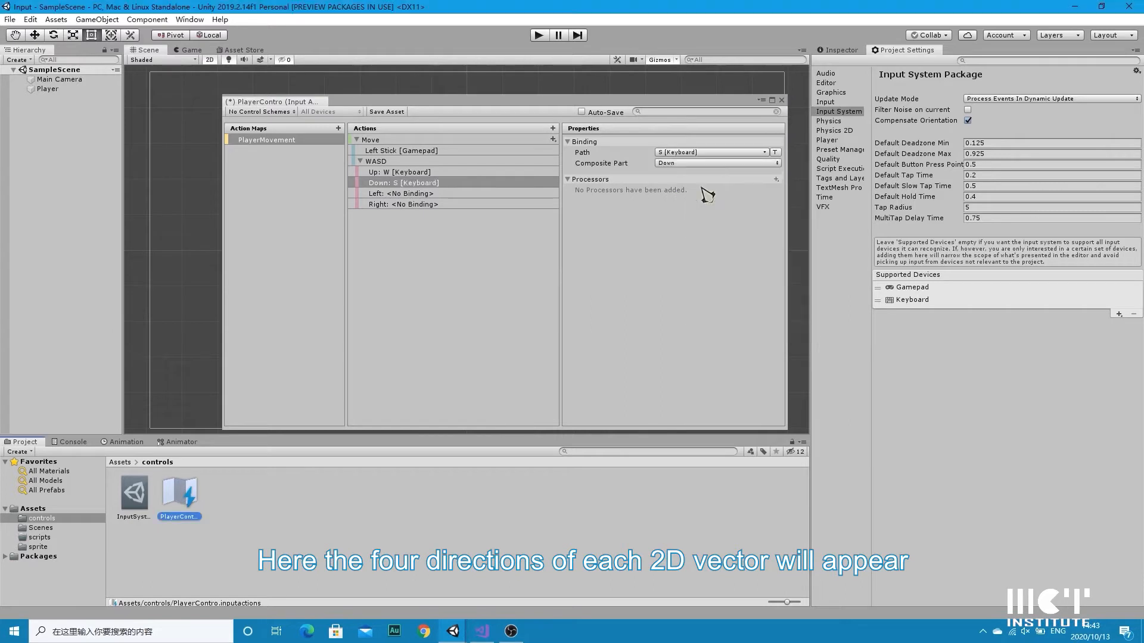
Bind the Left part of the WASD composite to the keyboard's A key
{"action": "left_click", "coordinate": [483, 194]}
{"action": "left_click", "coordinate": [700, 153]}
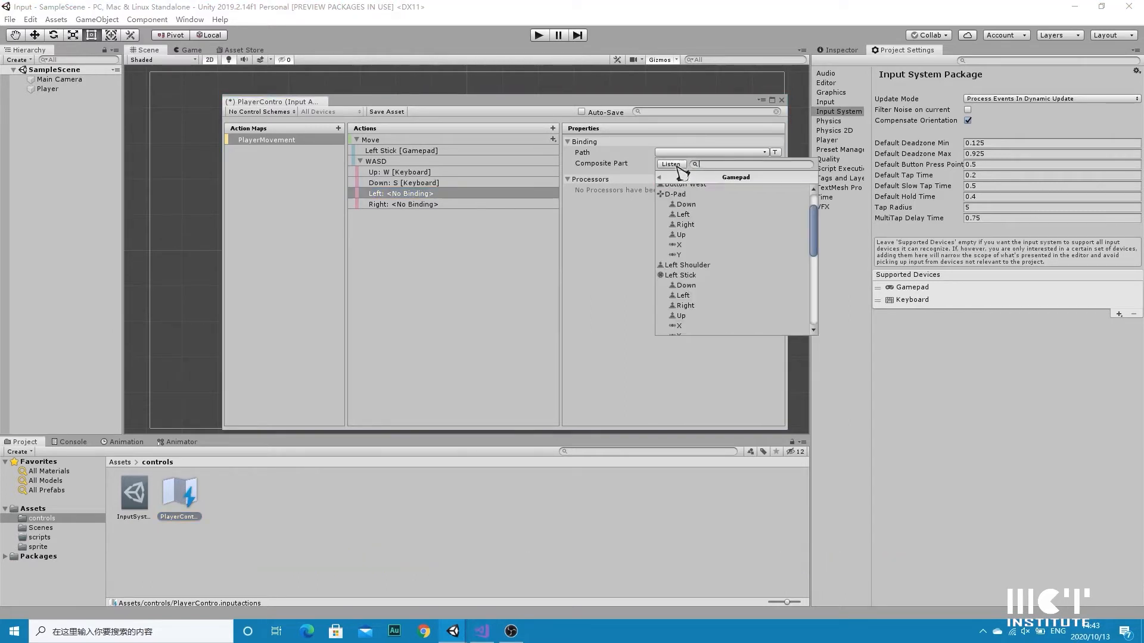
{"action": "left_click", "coordinate": [673, 165]}
{"action": "key", "text": "a"}
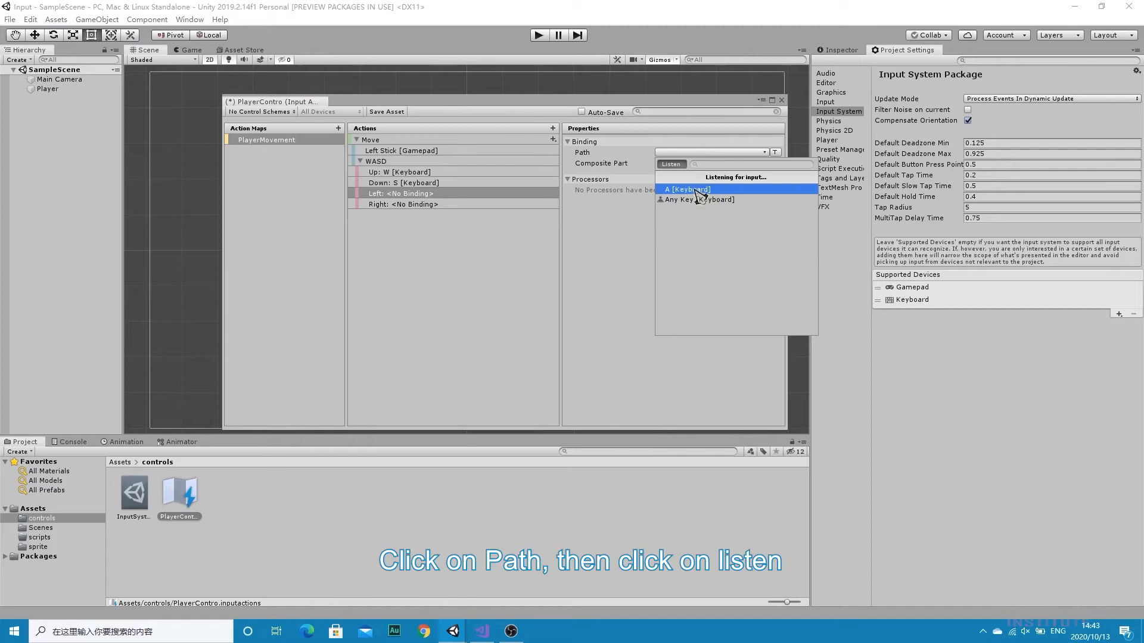
{"action": "left_click", "coordinate": [694, 190]}
Bind the Right part of the WASD composite to the keyboard's D key
{"action": "left_click", "coordinate": [464, 204]}
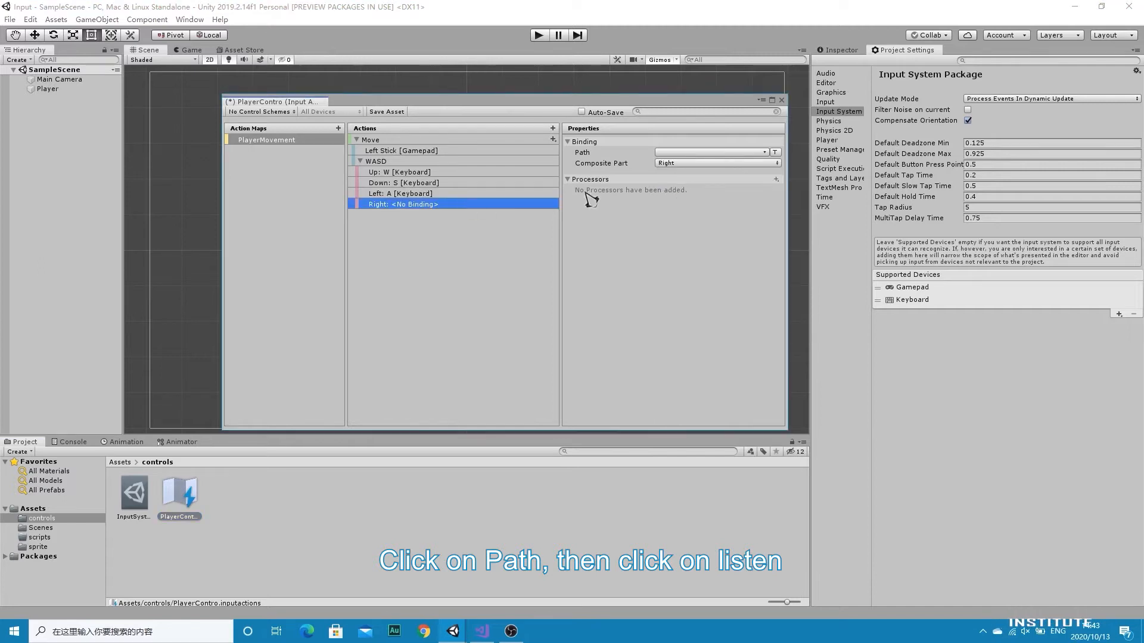
{"action": "left_click", "coordinate": [677, 153]}
{"action": "left_click", "coordinate": [674, 164]}
{"action": "key", "text": "d"}
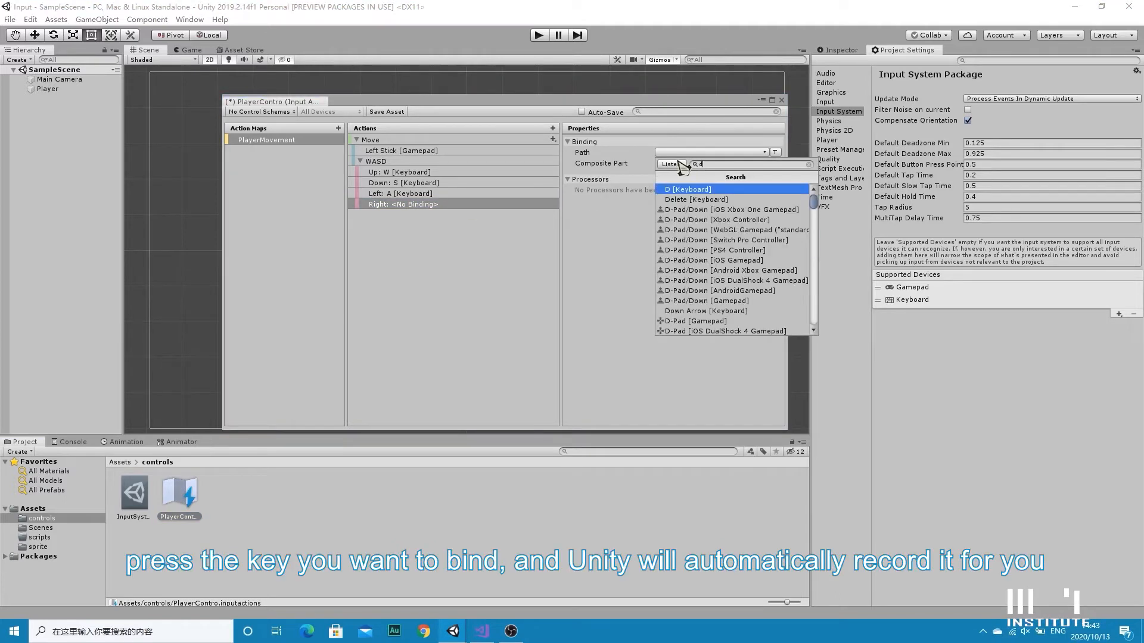
{"action": "left_click", "coordinate": [693, 190]}
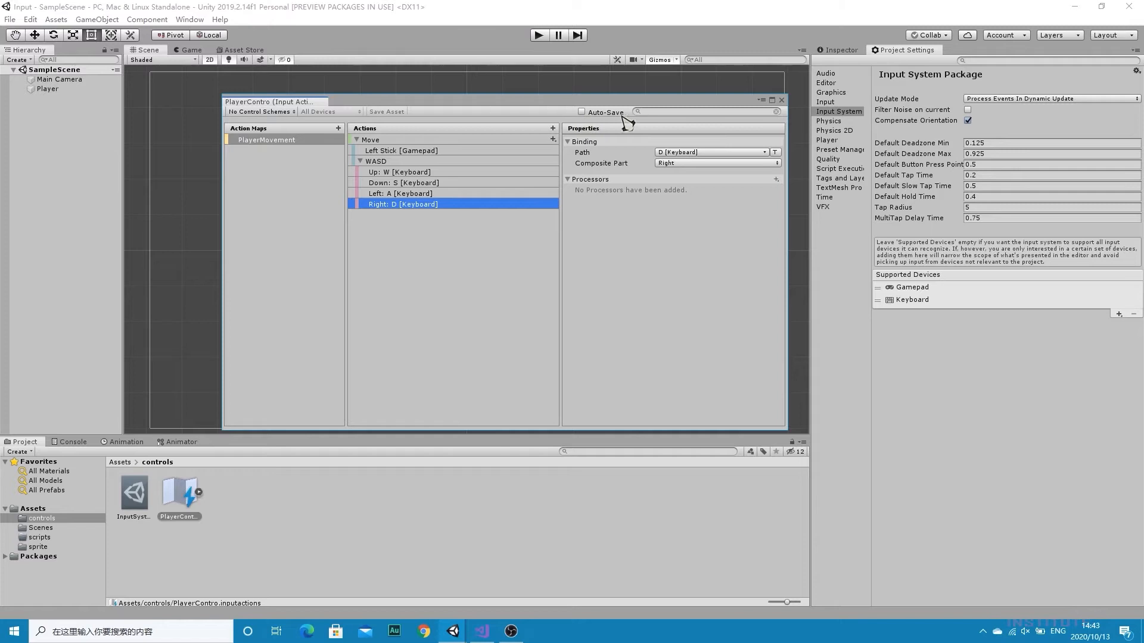
Close the input actions editor, add a Player Input component to Player, and assign the PlayerContro asset as its Actions
{"action": "left_click", "coordinate": [782, 100]}
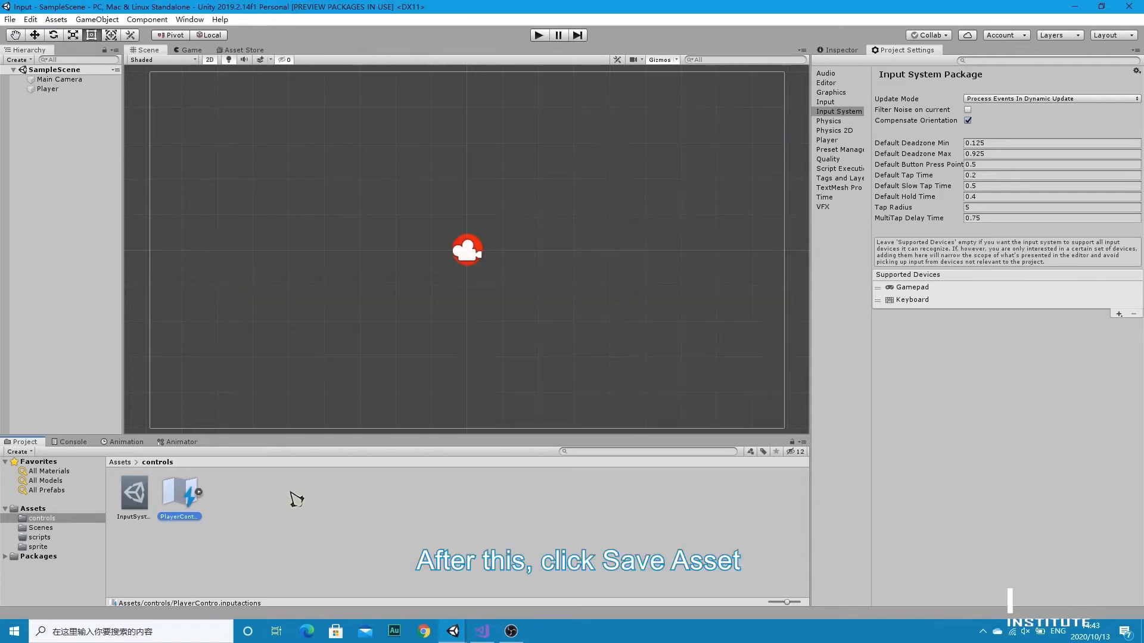
{"action": "left_click", "coordinate": [47, 90]}
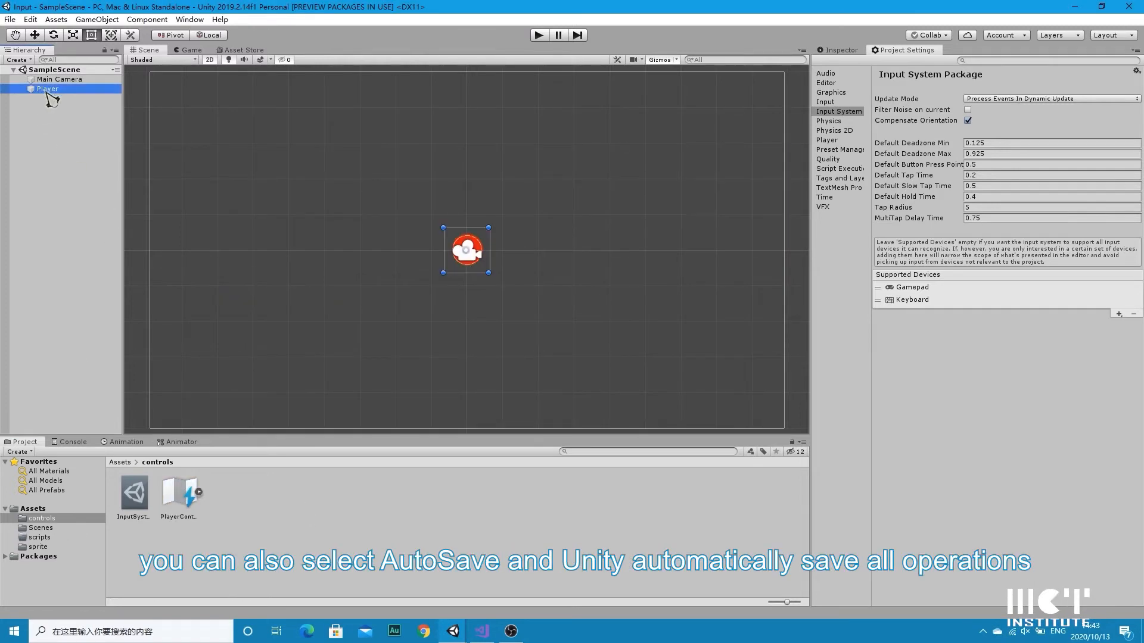
{"action": "left_click", "coordinate": [840, 52]}
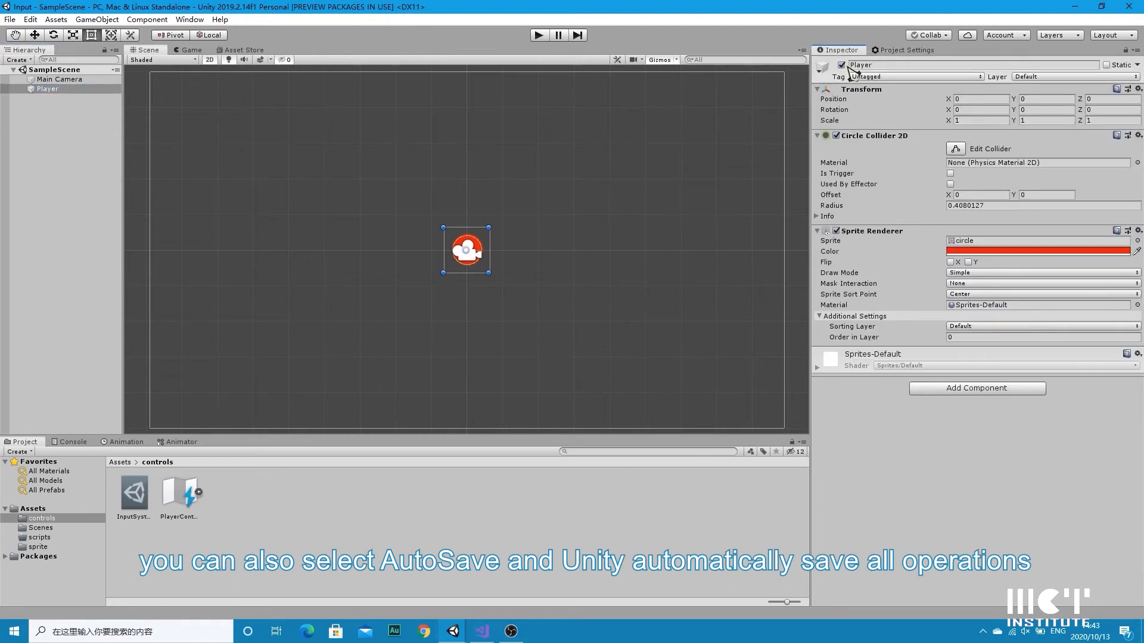
{"action": "left_click", "coordinate": [977, 389]}
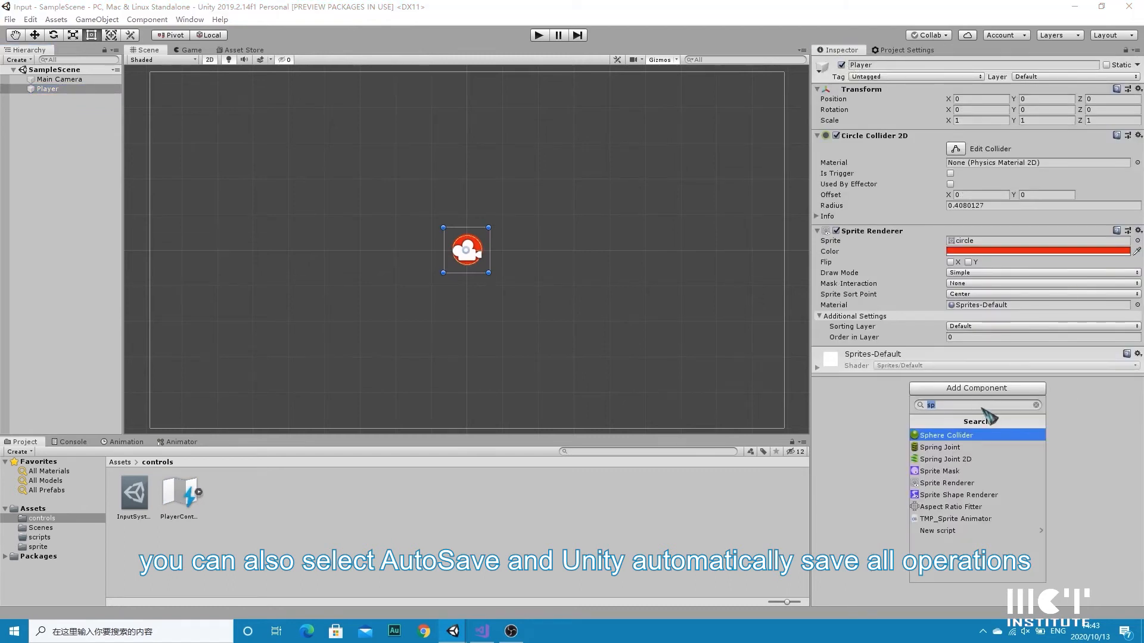
{"action": "type", "text": "player"}
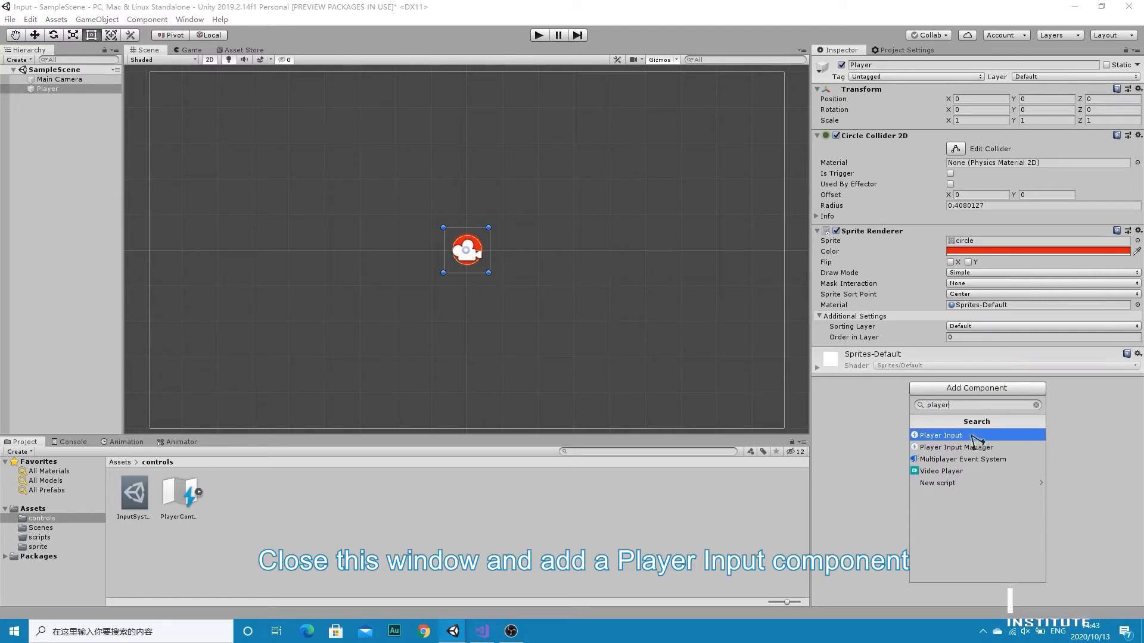
{"action": "left_click", "coordinate": [977, 441]}
{"action": "left_click_drag", "start_coordinate": [192, 502], "coordinate": [994, 368]}
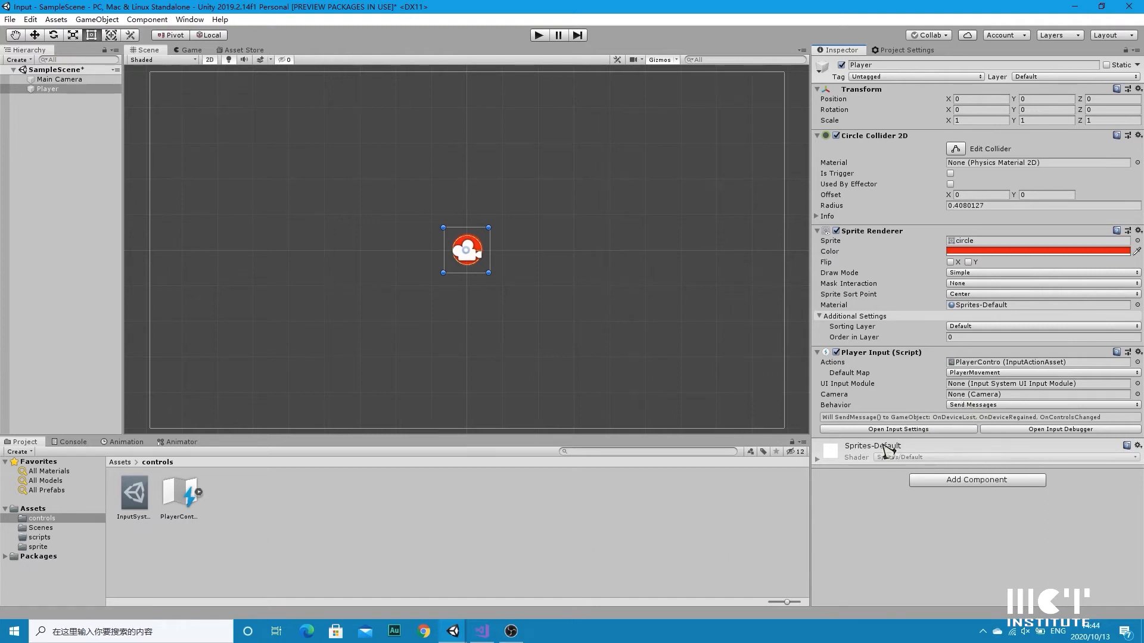
Add a Rigidbody 2D component to the Player object and collapse its settings
{"action": "left_click", "coordinate": [59, 79]}
{"action": "left_click", "coordinate": [49, 88]}
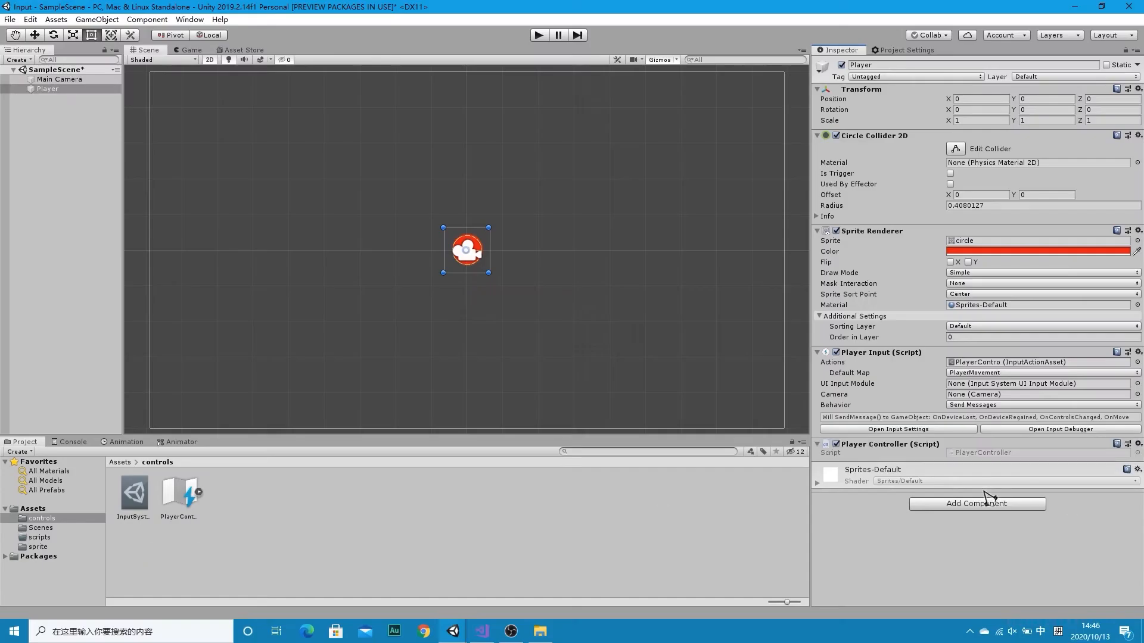
{"action": "left_click", "coordinate": [970, 500]}
{"action": "key", "text": "Return"}
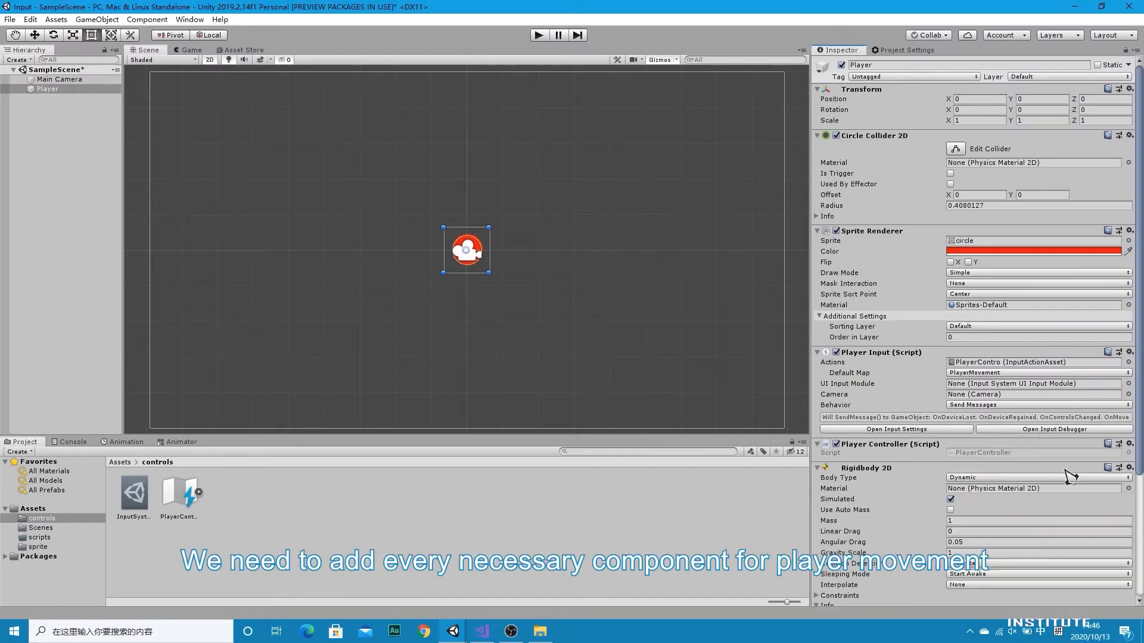
{"action": "scroll", "coordinate": [984, 364], "scroll_direction": "down", "scroll_amount": 5}
{"action": "left_click", "coordinate": [817, 306]}
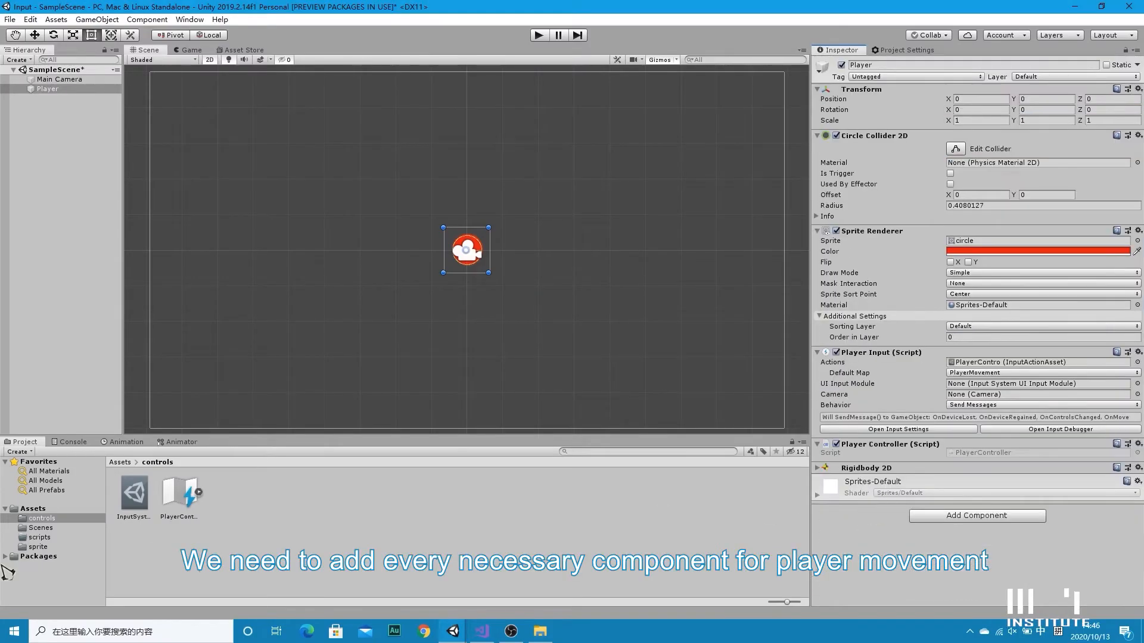
Open the PlayerController script from the scripts folder in Visual Studio and insert a private void OnAnimatorMove method below Update
{"action": "left_click", "coordinate": [39, 537]}
{"action": "double_click", "coordinate": [134, 499]}
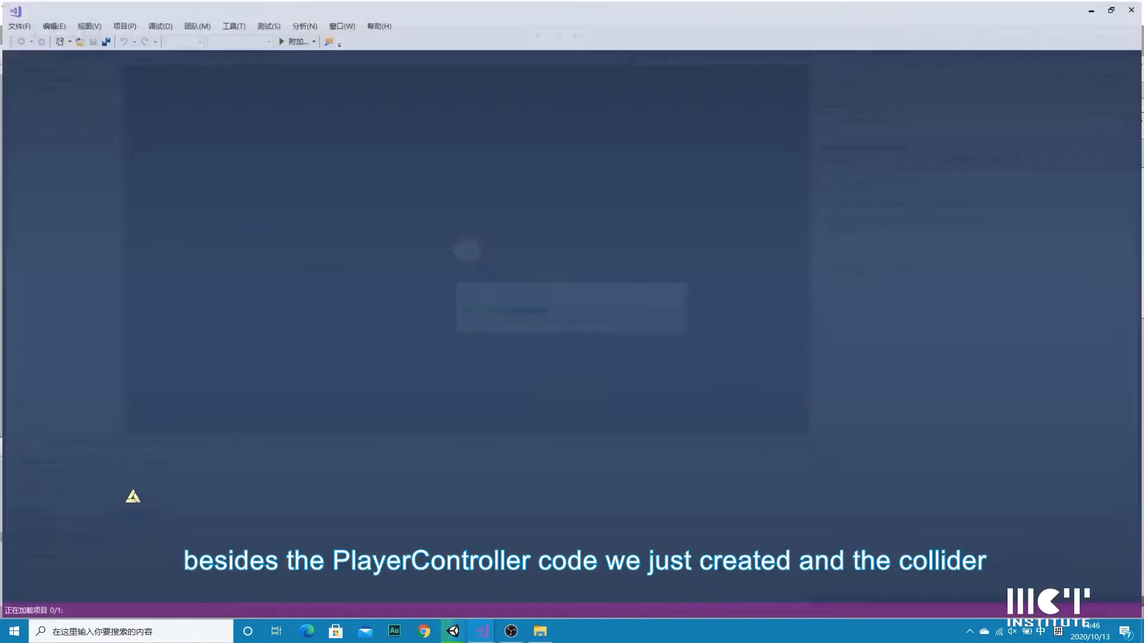
{"action": "key", "text": "Down"}
{"action": "key", "text": "Down"}
{"action": "type", "text": "pu"}
{"action": "key", "text": "shift"}
{"action": "key", "text": "BackSpace"}
{"action": "key", "text": "BackSpace"}
{"action": "type", "text": "private void OnMove"}
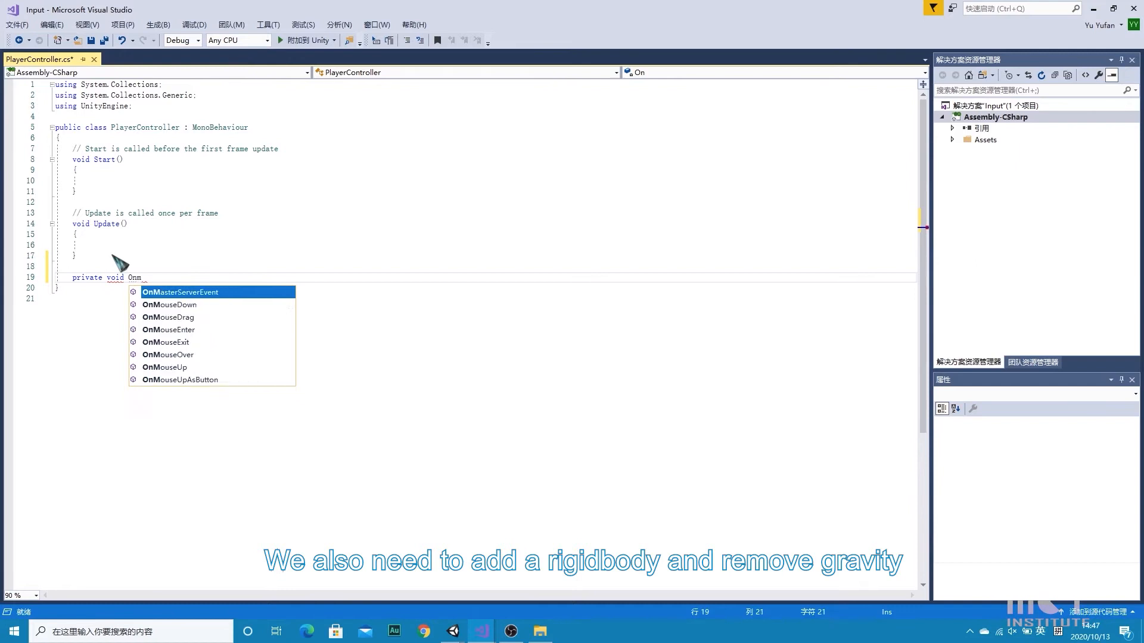
{"action": "key", "text": "Tab"}
Rename the OnAnimatorMove method to OnMove and remove the stray parenthesis from its body
{"action": "left_click", "coordinate": [154, 277]}
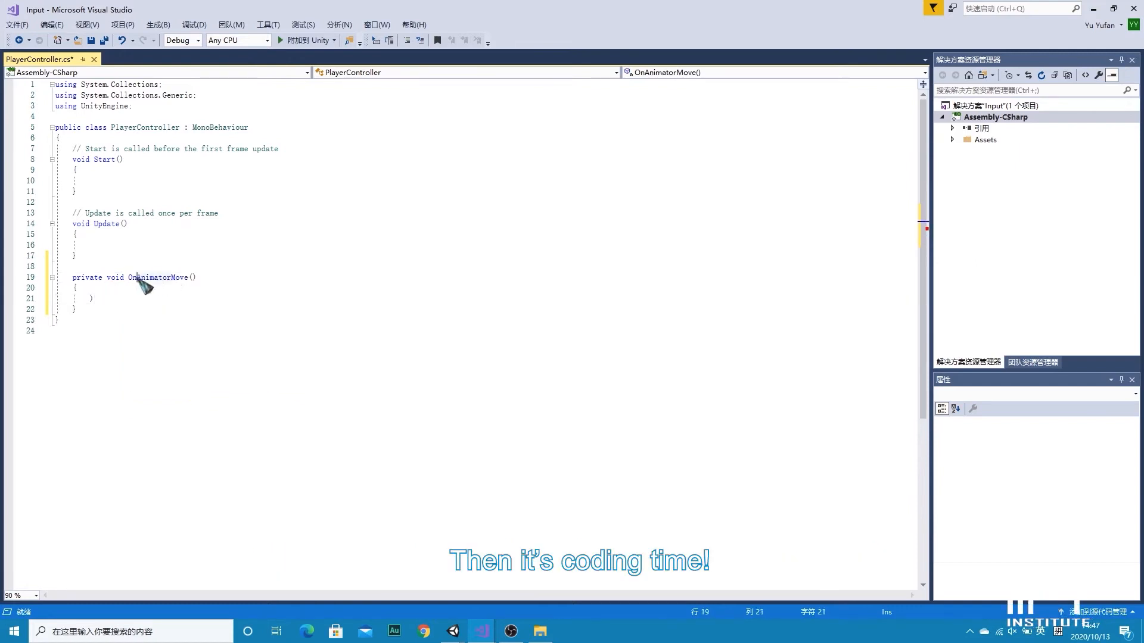
{"action": "left_click", "coordinate": [163, 277]}
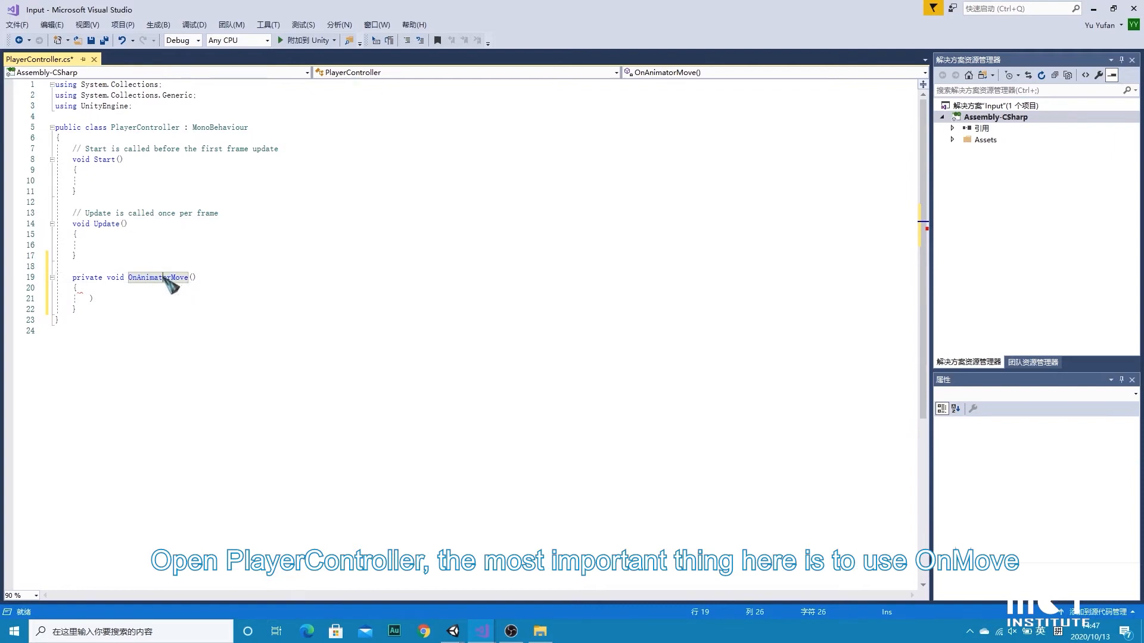
{"action": "left_click", "coordinate": [142, 277]}
{"action": "key", "text": "Delete"}
{"action": "key", "text": "Delete"}
{"action": "key", "text": "Delete"}
{"action": "key", "text": "Delete"}
{"action": "key", "text": "Delete"}
{"action": "key", "text": "Delete"}
{"action": "key", "text": "Delete"}
{"action": "key", "text": "Delete"}
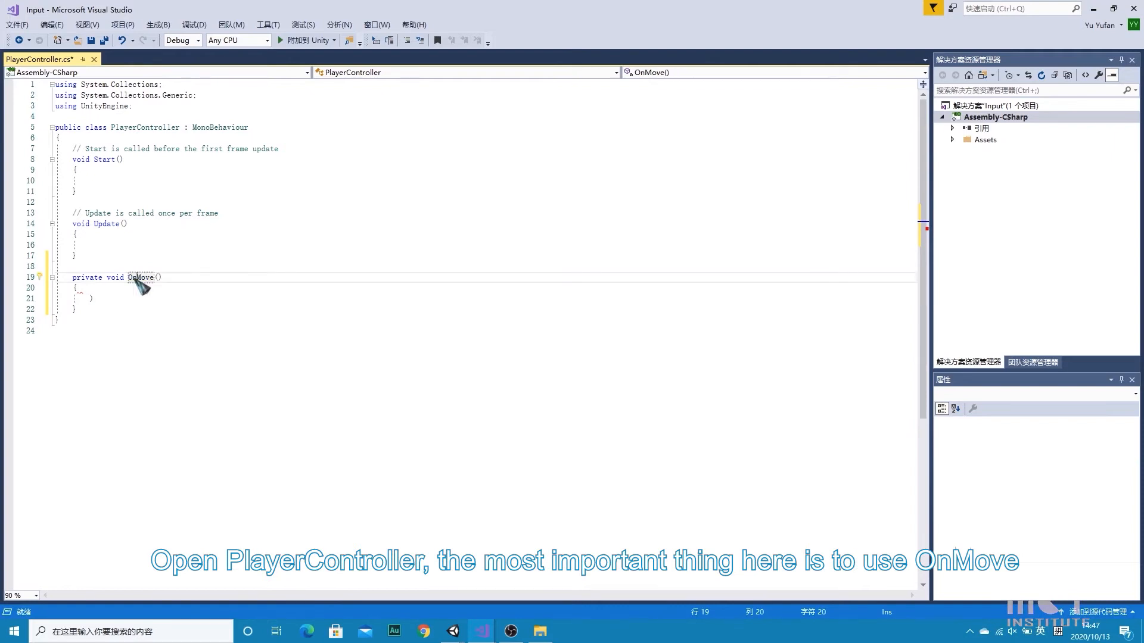
{"action": "left_click", "coordinate": [121, 299]}
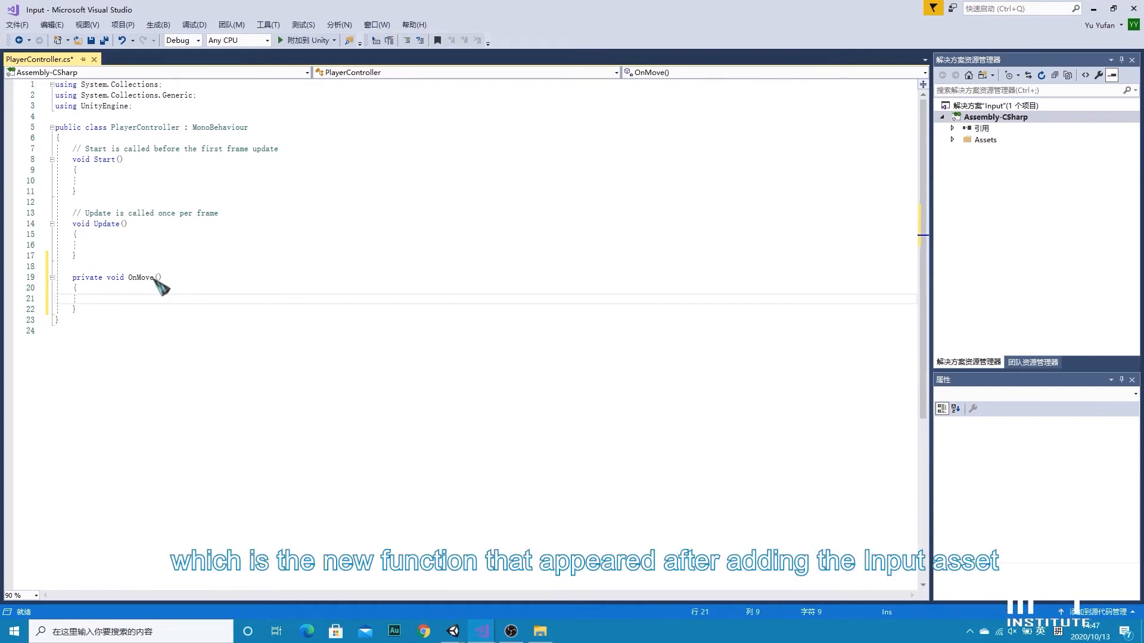
Import the UnityEngine.InputSystem namespace and give OnMove an InputValue parameter named value
{"action": "left_click", "coordinate": [158, 277]}
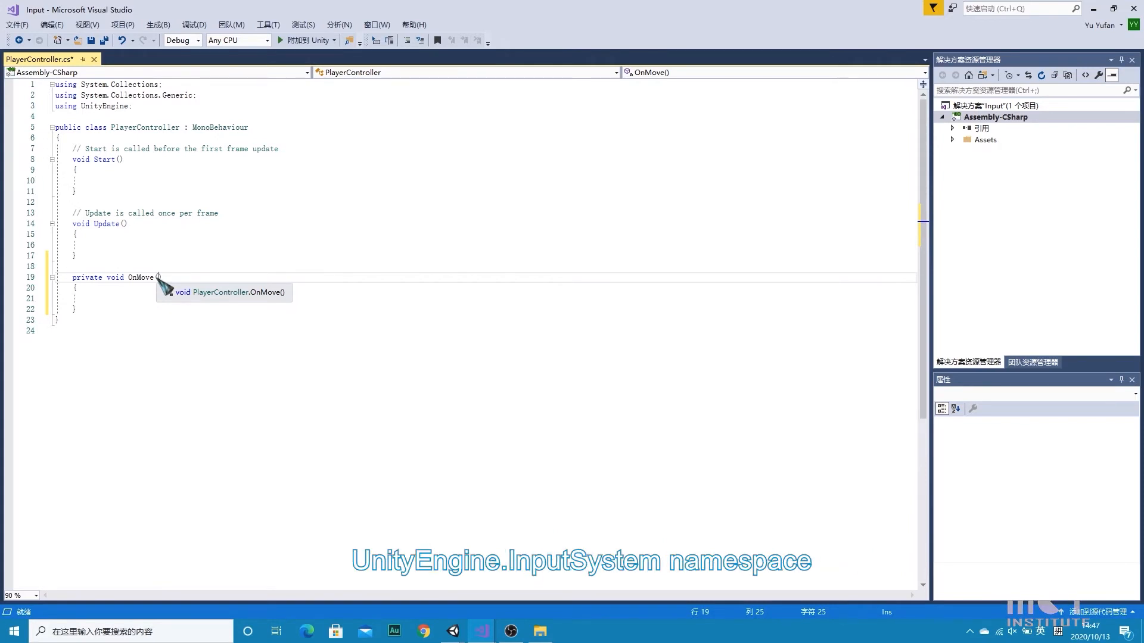
{"action": "left_click", "coordinate": [153, 110]}
{"action": "key", "text": "Return"}
{"action": "type", "text": "using UnityEngine.InputSystem;"}
{"action": "left_click", "coordinate": [118, 309]}
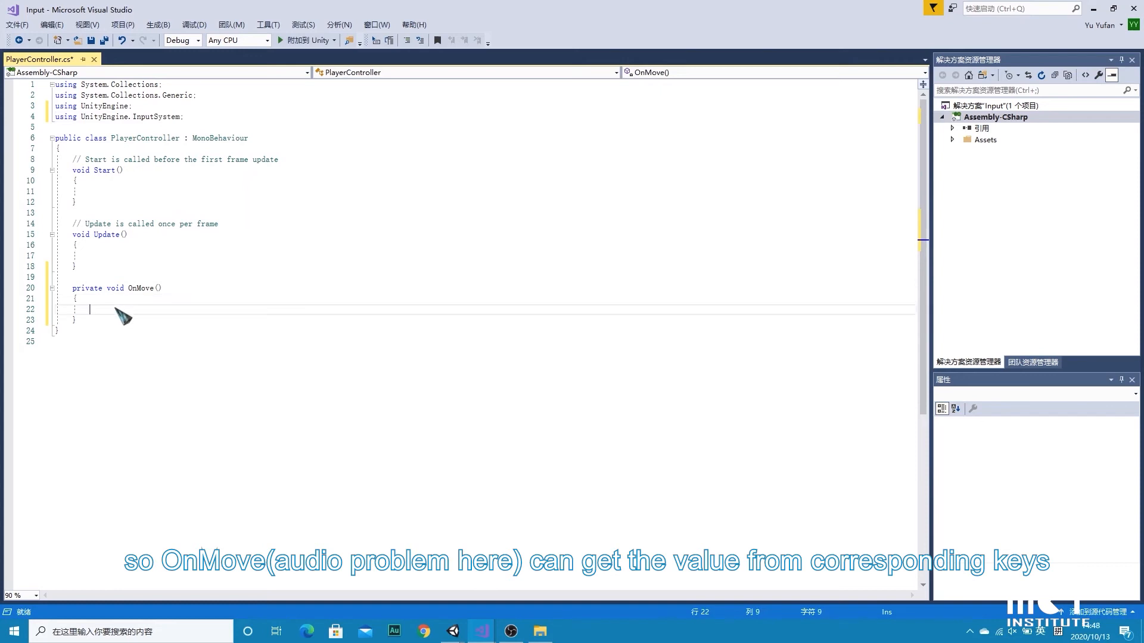
{"action": "left_click", "coordinate": [160, 288]}
{"action": "type", "text": "InputValue value"}
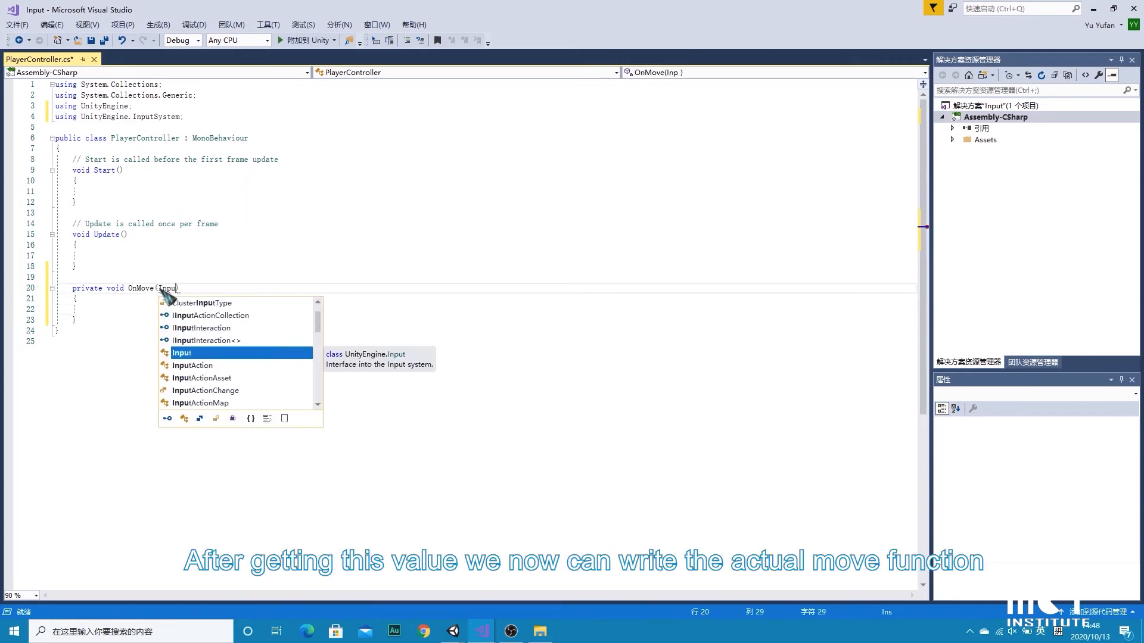
Declare a Vector2 field named controlThrow at the start of the PlayerController class
{"action": "left_click", "coordinate": [100, 150]}
{"action": "key", "text": "Return"}
{"action": "key", "text": "Return"}
{"action": "key", "text": "Up"}
{"action": "type", "text": "Vector2 2"}
{"action": "key", "text": "BackSpace"}
{"action": "type", "text": "controlThrow;"}
Assign controlThrow = value.Get<Vector2>(); inside OnMove and save the script
{"action": "left_click", "coordinate": [117, 331]}
{"action": "type", "text": "con"}
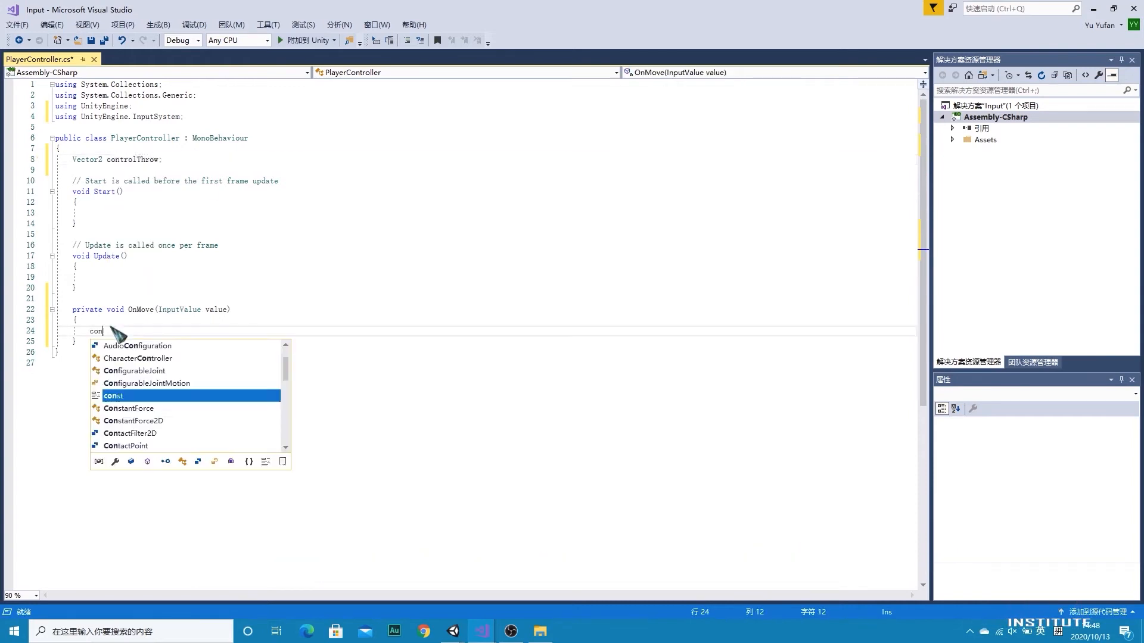
{"action": "type", "text": "trolThrow = value.Get<Vector2>();"}
{"action": "key", "text": "ctrl+s"}
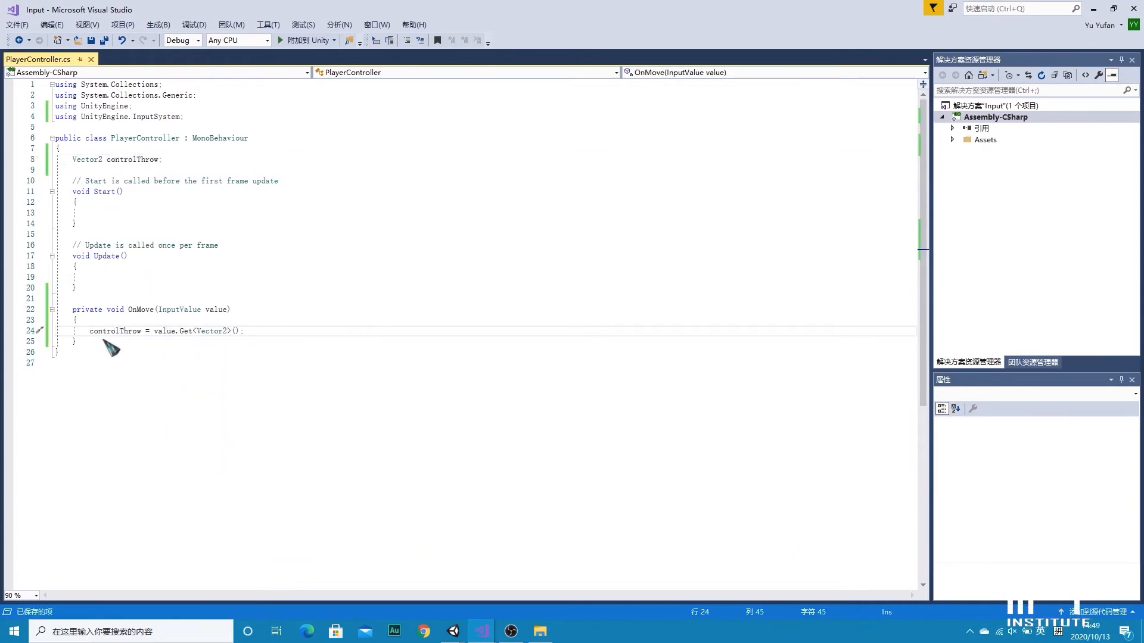
Insert an empty private void Move() method between Update and OnMove
{"action": "left_click", "coordinate": [105, 299]}
{"action": "key", "text": "Return"}
{"action": "key", "text": "Return"}
{"action": "key", "text": "Up"}
{"action": "type", "text": "void Mo"}
{"action": "key", "text": "Tab"}
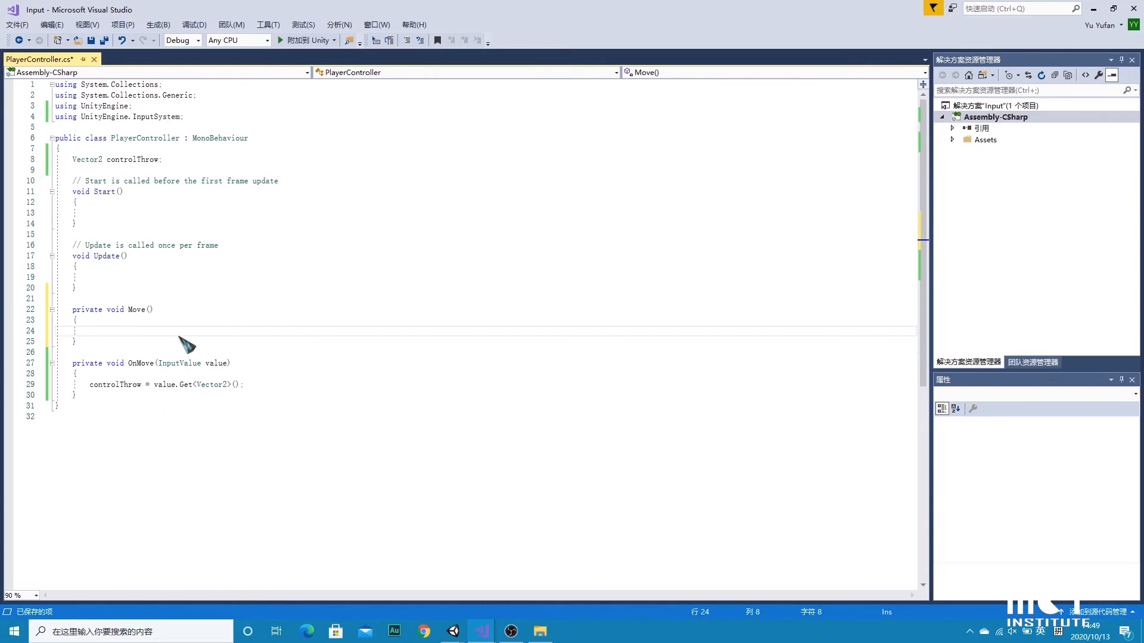
Declare a Rigidbody2D field named myRigidbody below controlThrow
{"action": "left_click", "coordinate": [175, 159]}
{"action": "key", "text": "Return"}
{"action": "type", "text": "Rigidbody2D myRig"}
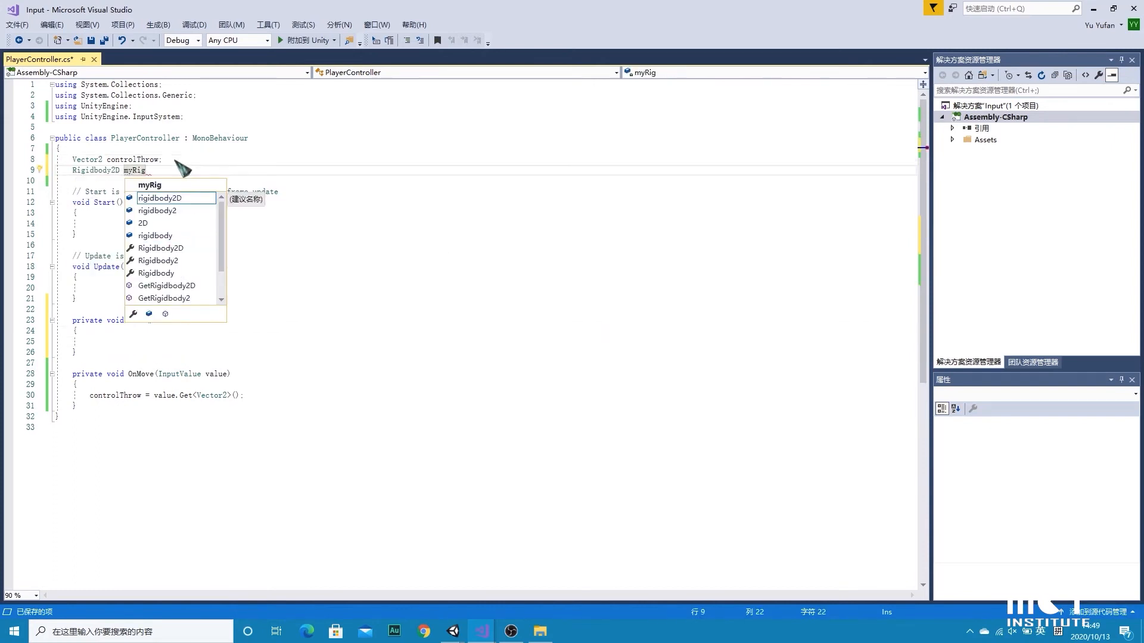
{"action": "type", "text": "idbody;"}
Replace the Start method with a private Awake method that sets myRigidbody = GetComponent<Rigidbody2D>();
{"action": "left_click_drag", "start_coordinate": [76, 234], "coordinate": [72, 192]}
{"action": "key", "text": "BackSpace"}
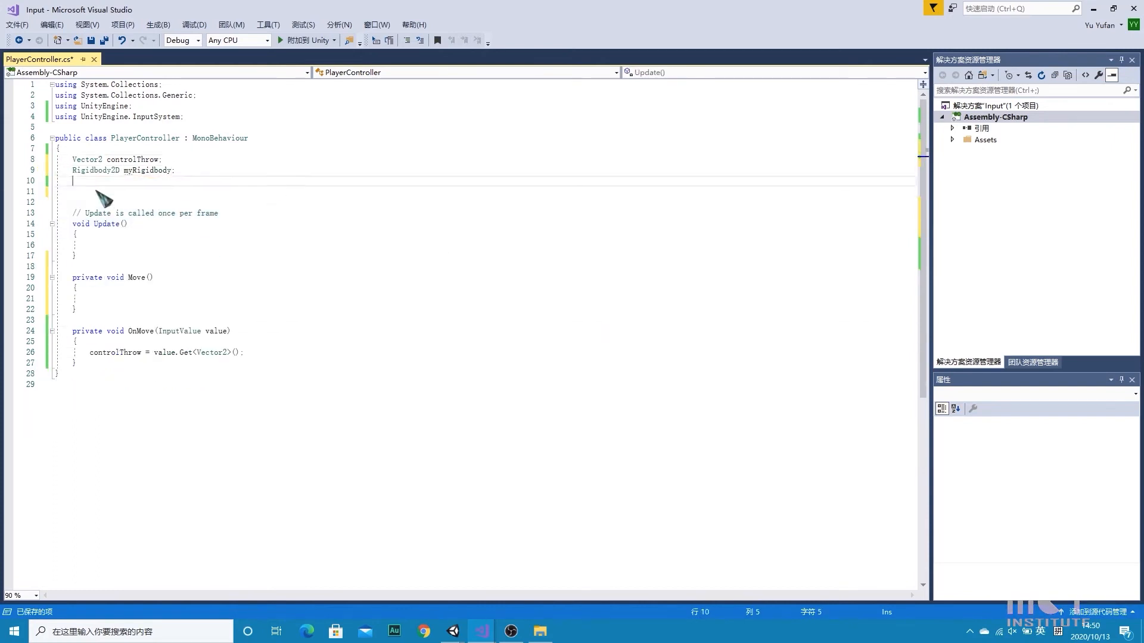
{"action": "type", "text": "Awake"}
{"action": "key", "text": "Tab"}
{"action": "type", "text": "myRigidbody = GetComponent<Rigidbody2D>();"}
In Move, declare Vector2 playerVelocity = new Vector2(controlThrow.x, controlThrow.y) * Time.deltaTime * moveSpeed;
{"action": "left_click", "coordinate": [112, 331]}
{"action": "type", "text": "Vector2 player"}
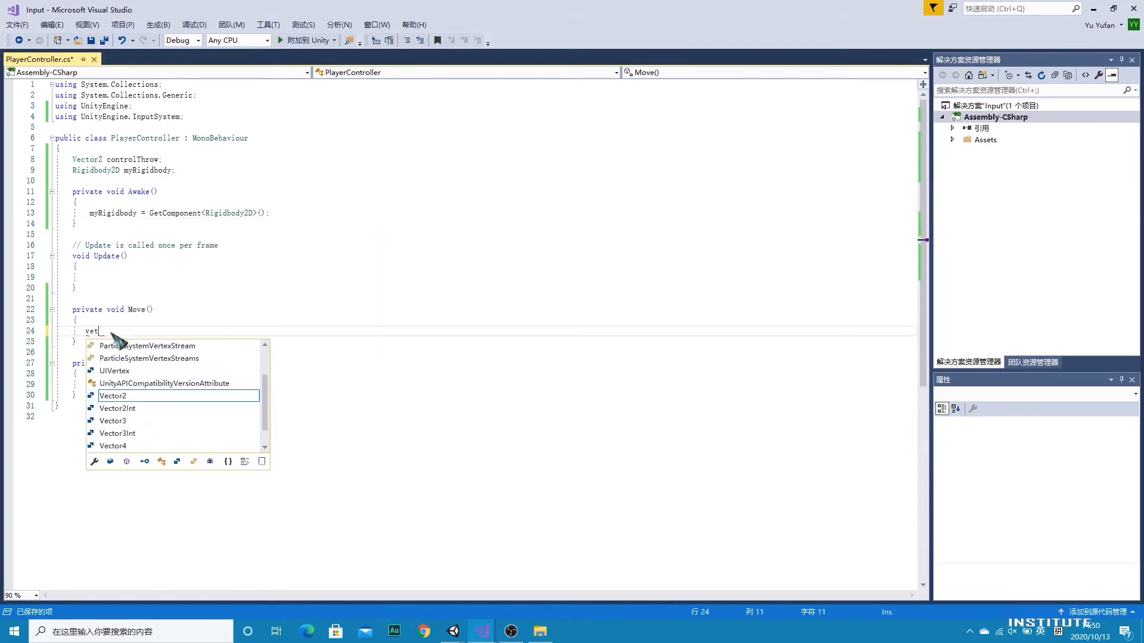
{"action": "type", "text": "Velocity = new "}
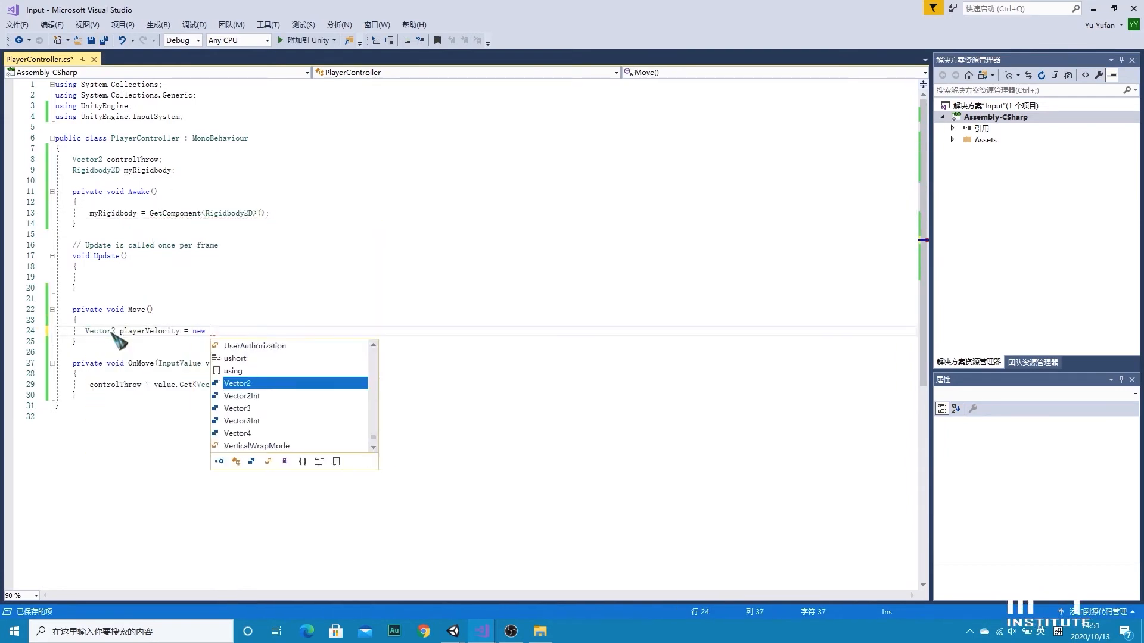
{"action": "type", "text": "Vector2(controlThrow.x, controlThrow.y) * Time.deltaTime * "}
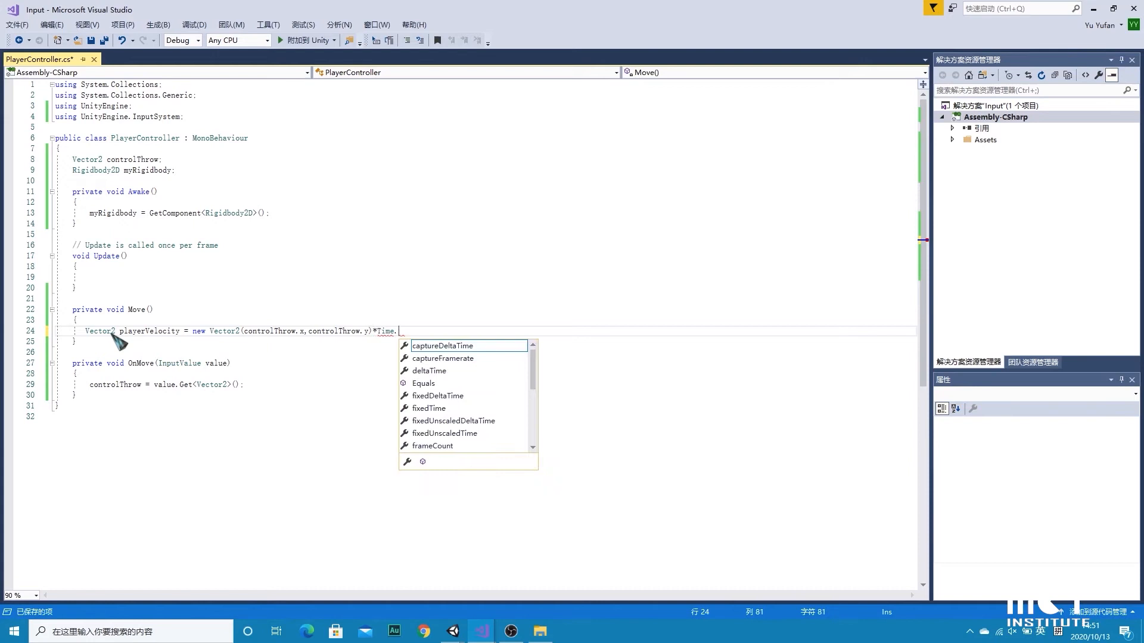
{"action": "type", "text": "moveSpeed;"}
Declare a serialized float field moveSpeed = 10f below myRigidbody
{"action": "left_click", "coordinate": [209, 173]}
{"action": "key", "text": "Return"}
{"action": "type", "text": "float"}
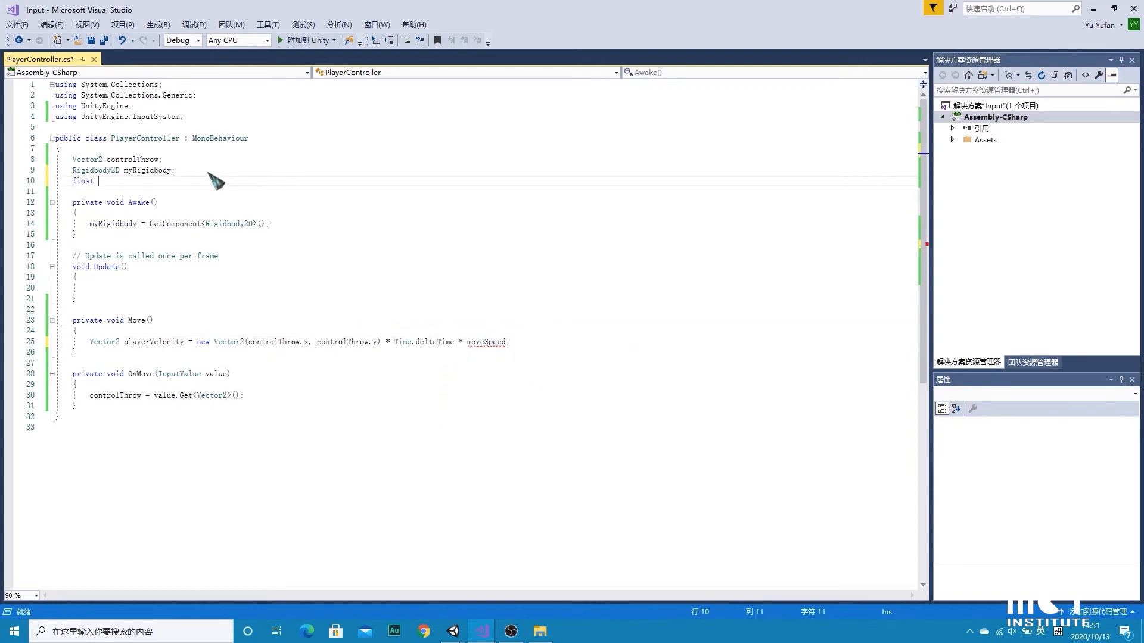
Call Move(); inside the Update method and save the script
{"action": "left_click", "coordinate": [89, 289]}
{"action": "type", "text": "Move();"}
{"action": "key", "text": "Return"}
{"action": "key", "text": "ctrl+s"}
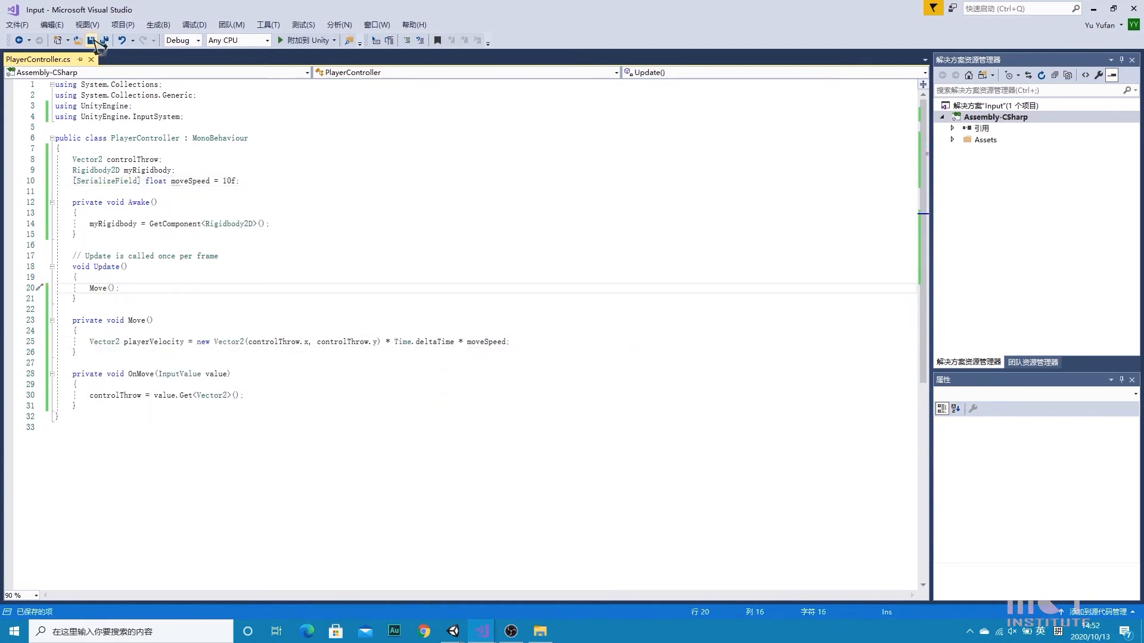
Add the line myRigidbody.velocity += playerVelocity; to the end of the Move method
{"action": "left_click", "coordinate": [539, 355]}
{"action": "key", "text": "Return"}
{"action": "type", "text": "myRigidbody.velocity ="}
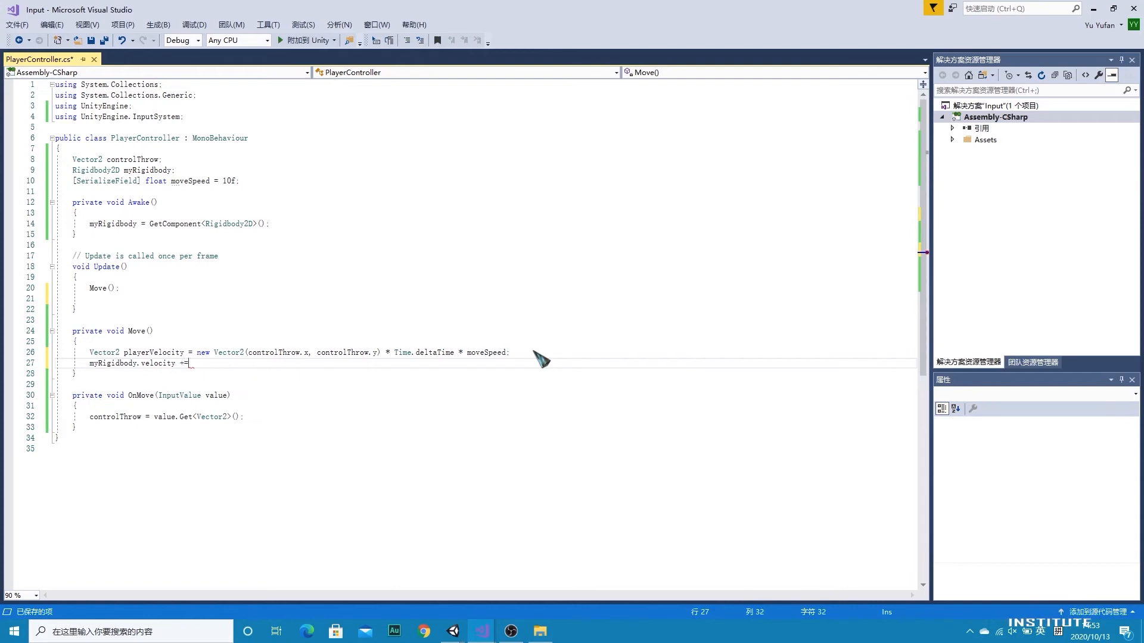
Switch to Unity, run the game, and test moving the red circle with the WASD bindings
{"action": "key", "text": "alt+Tab"}
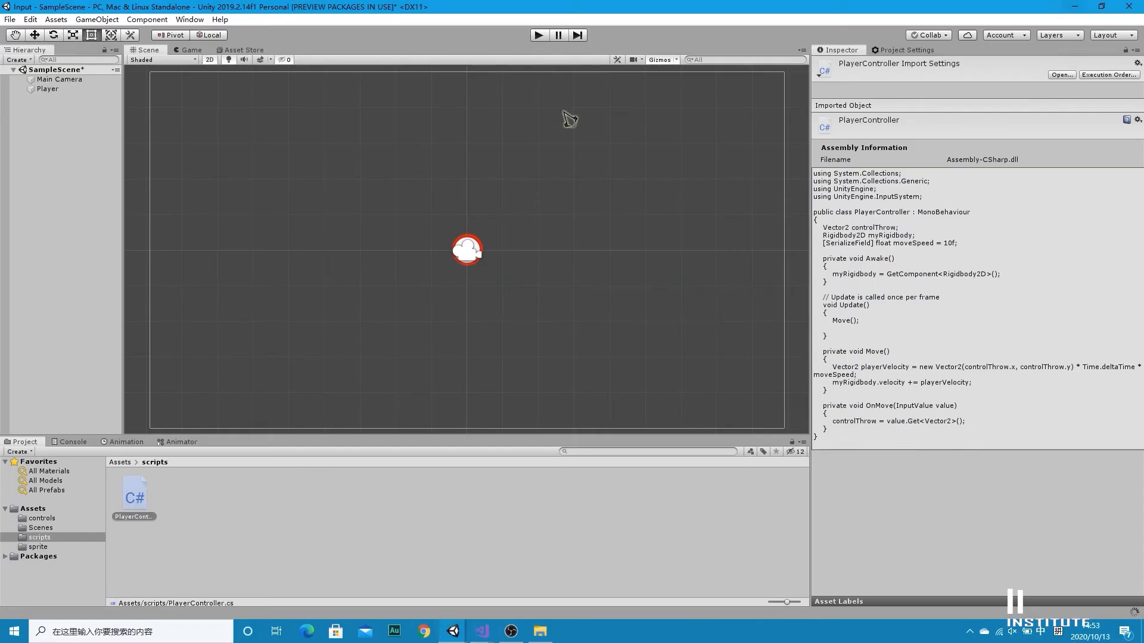
{"action": "left_click", "coordinate": [539, 36]}
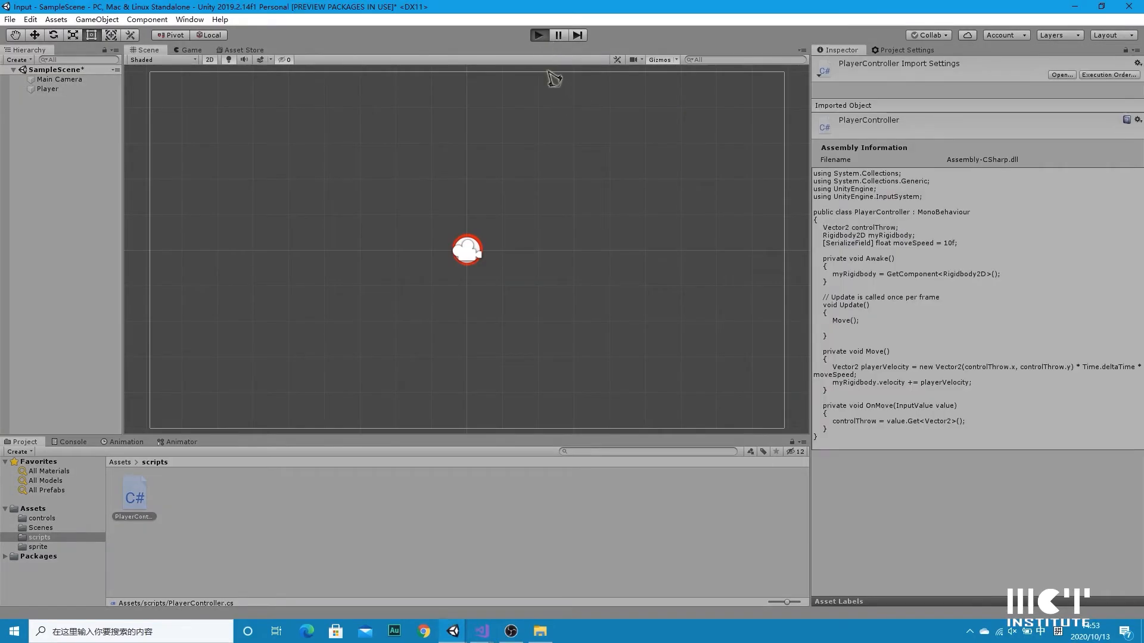
{"action": "key", "text": "d"}
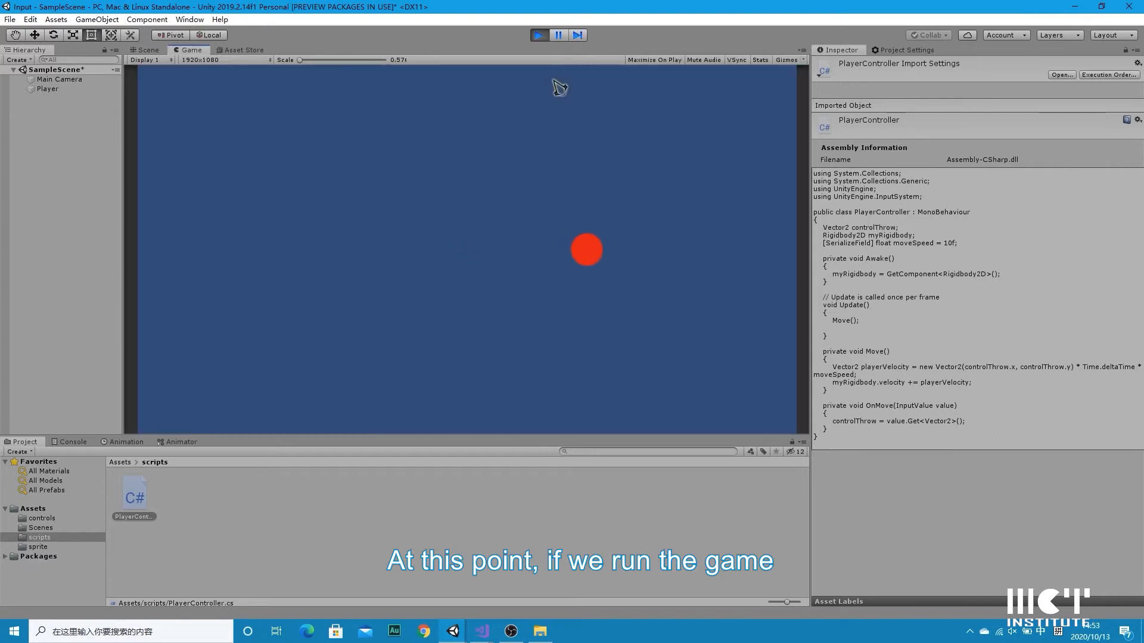
{"action": "key", "text": "w"}
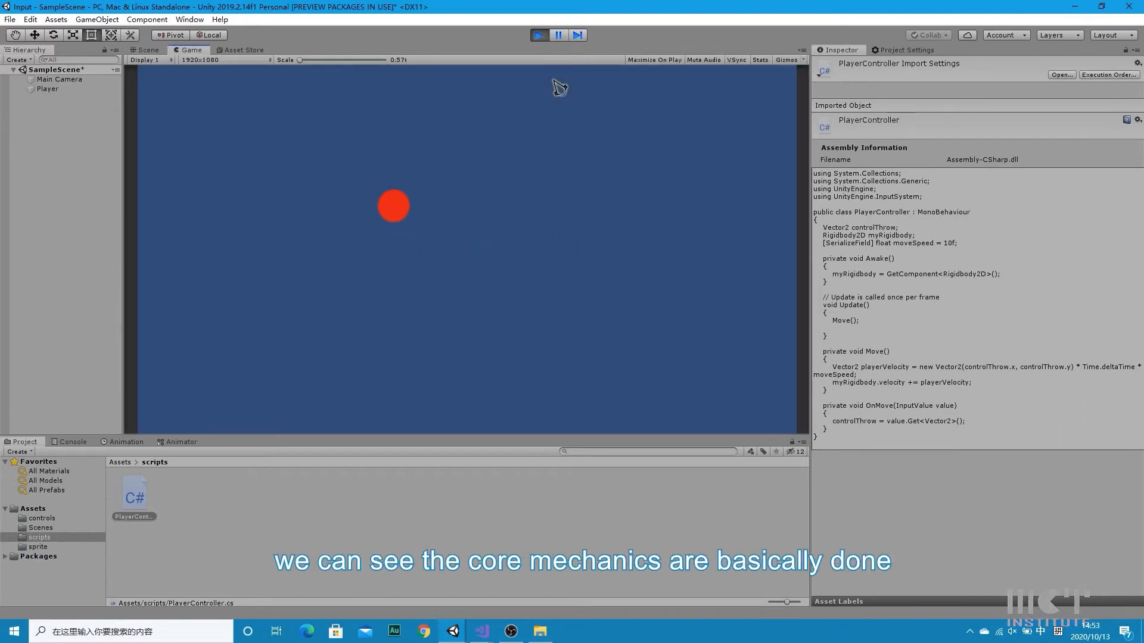
{"action": "key", "text": "w"}
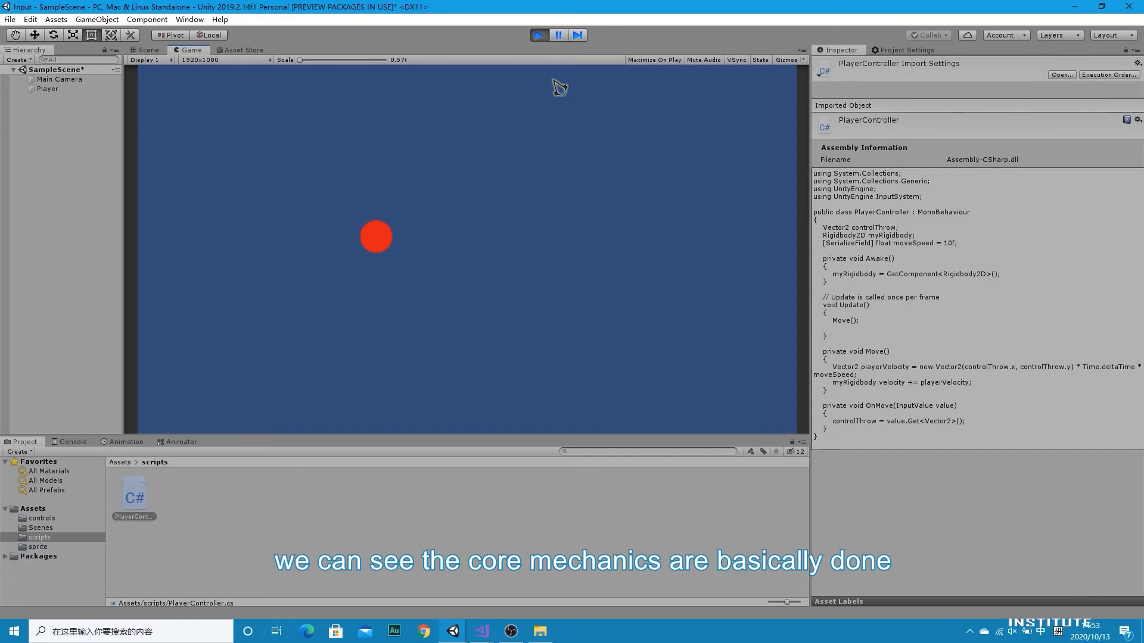
{"action": "key", "text": "d"}
{"action": "key", "text": "w"}
{"action": "key", "text": "a"}
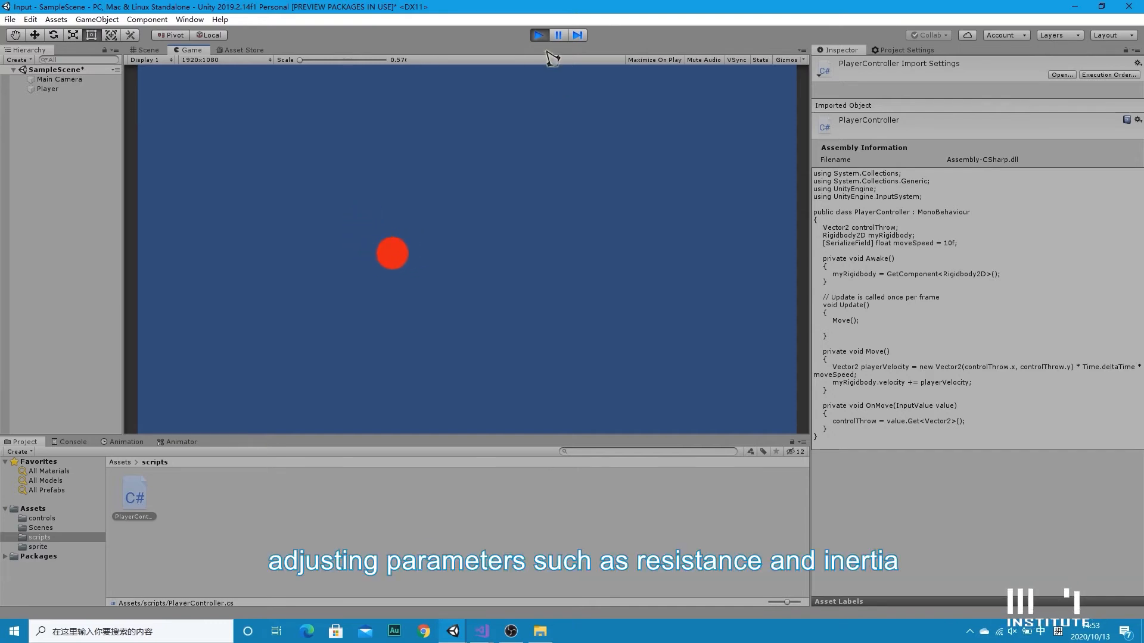
Stop the game and create an empty object named wall with a Box Collider 2D component
{"action": "left_click", "coordinate": [540, 36]}
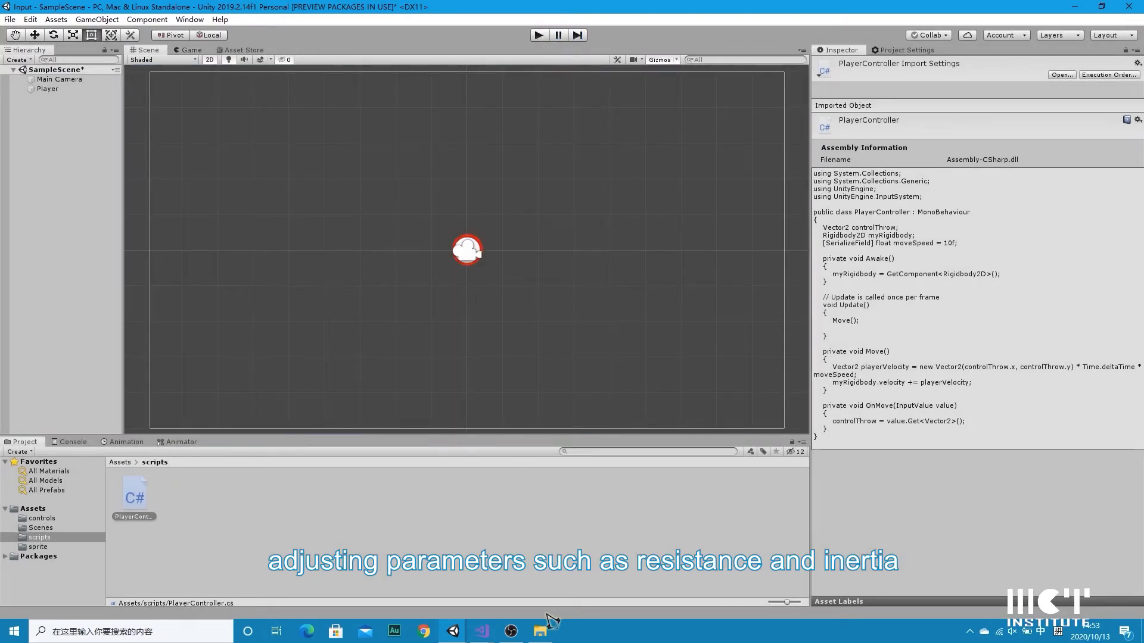
{"action": "right_click", "coordinate": [66, 138]}
{"action": "left_click", "coordinate": [194, 251]}
{"action": "left_click", "coordinate": [917, 64]}
{"action": "type", "text": "wall"}
{"action": "left_click", "coordinate": [976, 141]}
{"action": "type", "text": "b"}
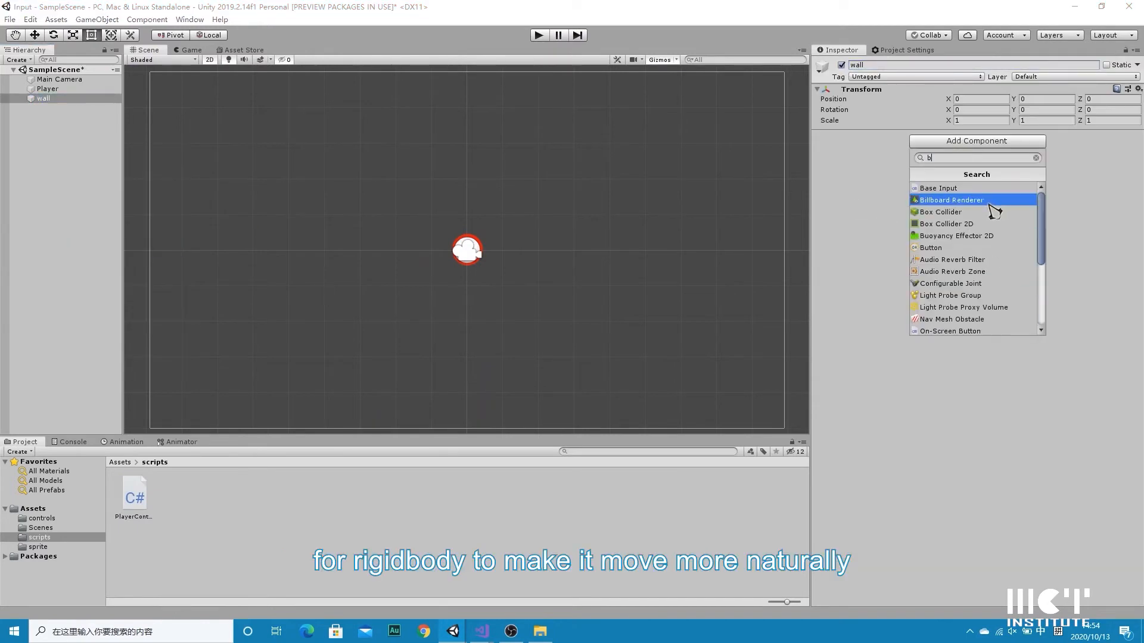
{"action": "left_click", "coordinate": [994, 224]}
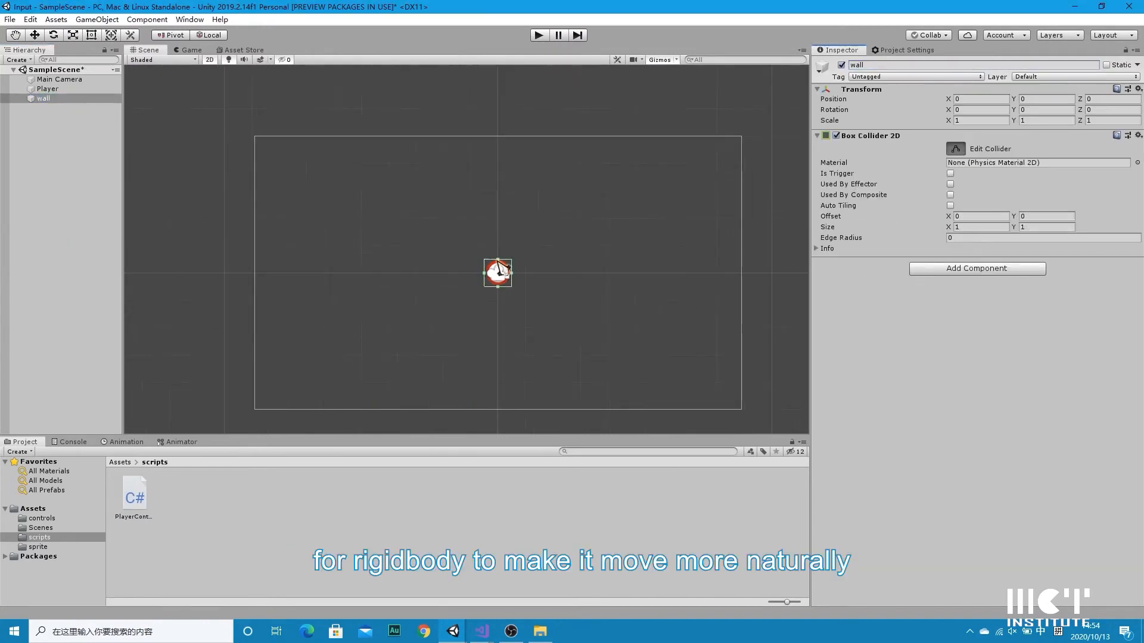
Stretch the wall's box collider to the full height of the camera frame and duplicate the wall twice
{"action": "left_click_drag", "start_coordinate": [500, 260], "coordinate": [501, 135]}
{"action": "left_click_drag", "start_coordinate": [508, 304], "coordinate": [500, 409]}
{"action": "mouse_move", "coordinate": [545, 272]}
{"action": "left_mouse_down"}
{"action": "mouse_move", "coordinate": [289, 273]}
{"action": "mouse_move", "coordinate": [798, 275]}
{"action": "mouse_move", "coordinate": [541, 272]}
{"action": "left_mouse_up"}
{"action": "key", "text": "ctrl+d"}
{"action": "key", "text": "ctrl+d"}
{"action": "key", "text": "BackSpace"}
Rotate the wall (2) copy by setting its Z rotation to -90
{"action": "left_click", "coordinate": [1040, 110]}
{"action": "type", "text": "90"}
{"action": "key", "text": "BackSpace"}
{"action": "key", "text": "BackSpace"}
{"action": "left_click", "coordinate": [69, 118]}
{"action": "key", "text": "q"}
{"action": "key", "text": "e"}
{"action": "left_click_drag", "start_coordinate": [499, 226], "coordinate": [651, 247]}
{"action": "left_click", "coordinate": [1095, 110]}
{"action": "type", "text": "-90"}
Move wall (2) onto the camera frame's upper edge and stretch its box collider to the frame's full width
{"action": "left_click", "coordinate": [66, 117]}
{"action": "key", "text": "w"}
{"action": "left_click_drag", "start_coordinate": [504, 287], "coordinate": [495, 172]}
{"action": "left_click", "coordinate": [955, 149]}
{"action": "left_click_drag", "start_coordinate": [637, 124], "coordinate": [741, 131]}
{"action": "left_click_drag", "start_coordinate": [364, 124], "coordinate": [255, 137]}
Duplicate wall (2) and move the copy down to the camera frame's lower edge
{"action": "left_click", "coordinate": [64, 119]}
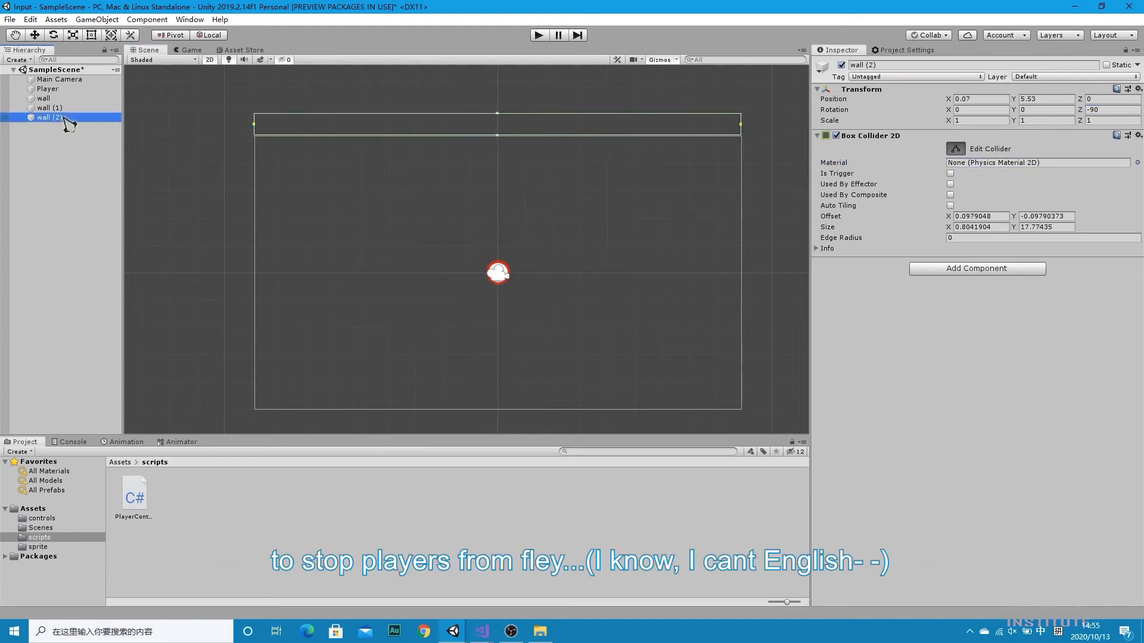
{"action": "key", "text": "ctrl+d"}
{"action": "left_click_drag", "start_coordinate": [495, 167], "coordinate": [495, 462]}
Create an empty object in the scene and name it Walls
{"action": "left_click", "coordinate": [89, 99]}
{"action": "right_click", "coordinate": [55, 184]}
{"action": "left_click", "coordinate": [90, 282]}
{"action": "left_click", "coordinate": [935, 66]}
{"action": "type", "text": "Walls"}
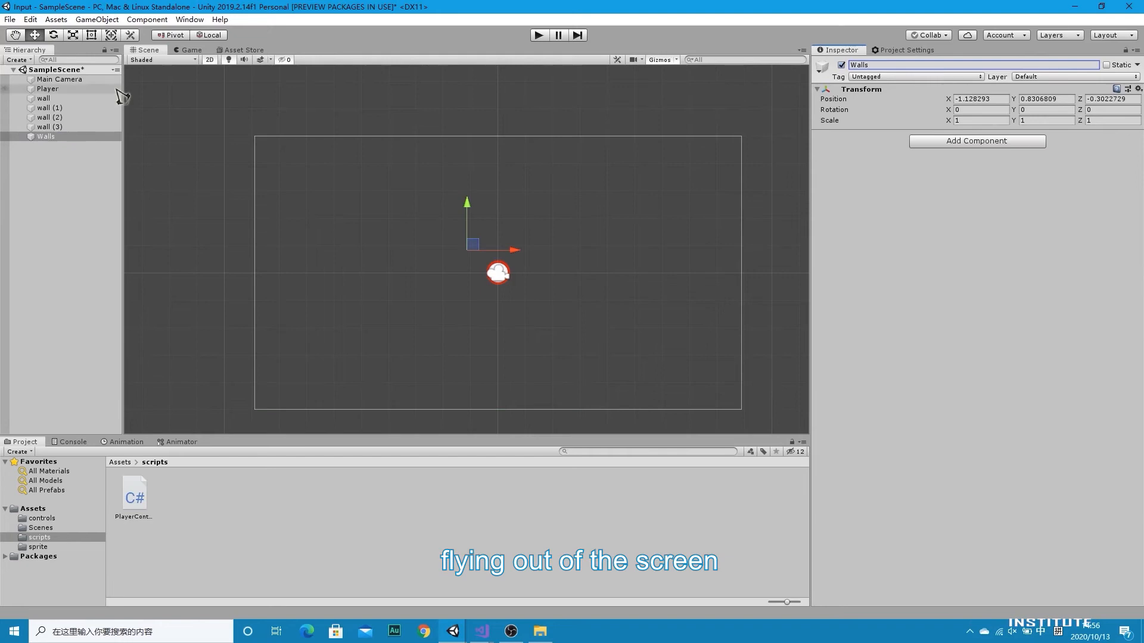
Nest all four wall objects under the Walls object and collapse the group
{"action": "left_click", "coordinate": [114, 99]}
{"action": "left_click", "coordinate": [89, 127], "text": "shift"}
{"action": "left_click_drag", "start_coordinate": [89, 127], "coordinate": [71, 136]}
{"action": "left_click", "coordinate": [22, 99]}
Save the Player object as a prefab in the Prefabs folder and delete the InputManager prefab asset there
{"action": "left_click", "coordinate": [47, 89]}
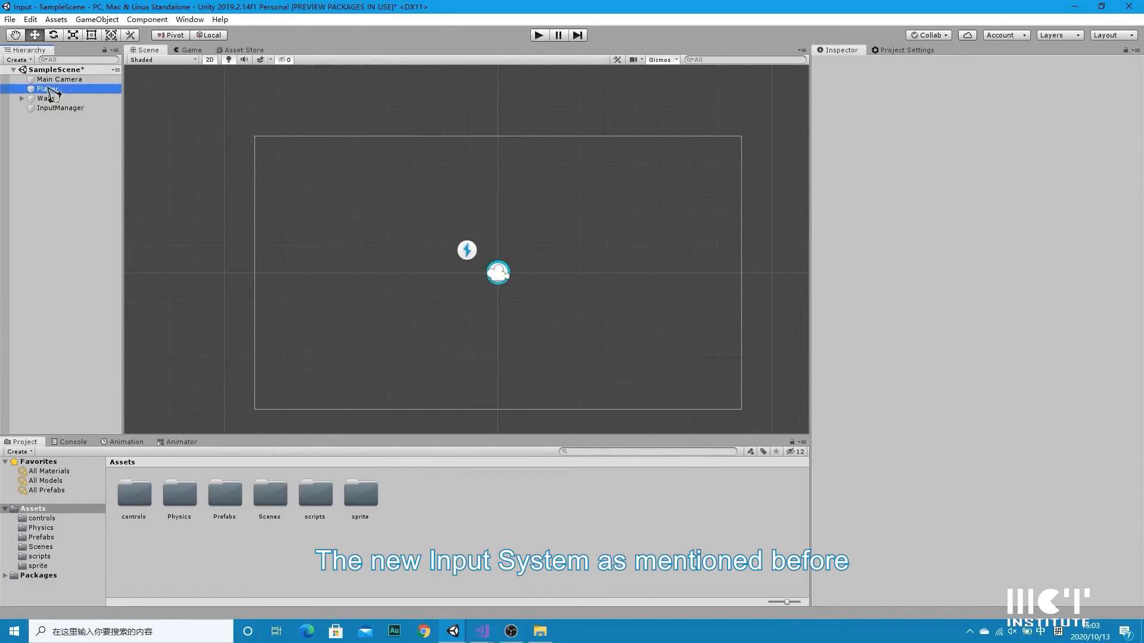
{"action": "left_click_drag", "start_coordinate": [46, 98], "coordinate": [46, 539]}
{"action": "left_click", "coordinate": [134, 498]}
{"action": "right_click", "coordinate": [137, 510]}
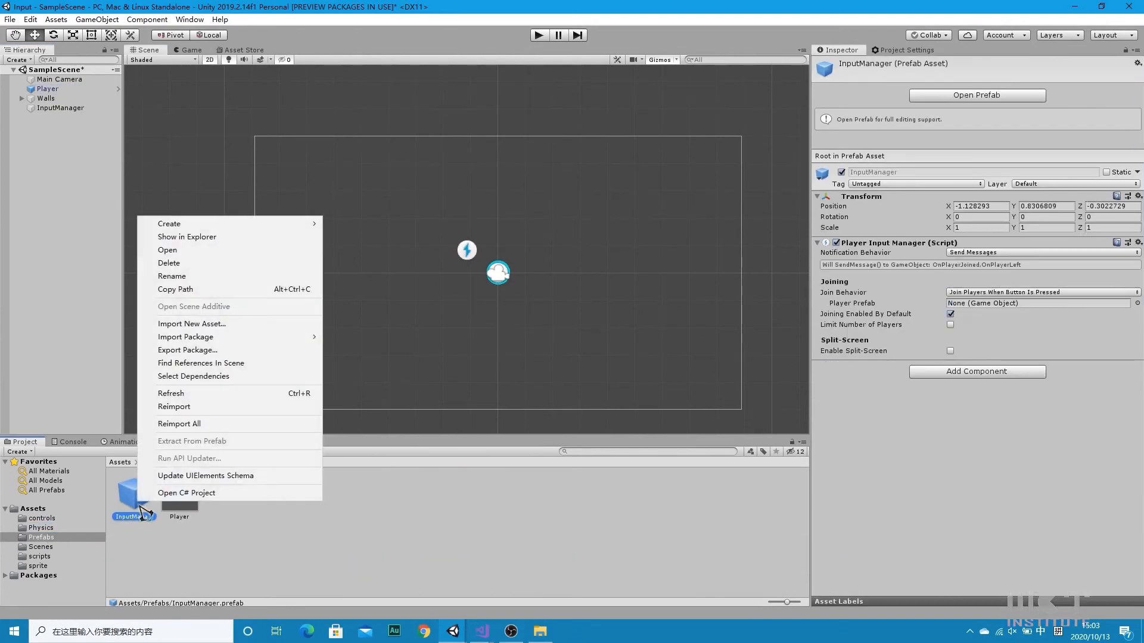
{"action": "left_click", "coordinate": [167, 263]}
{"action": "left_click", "coordinate": [610, 341]}
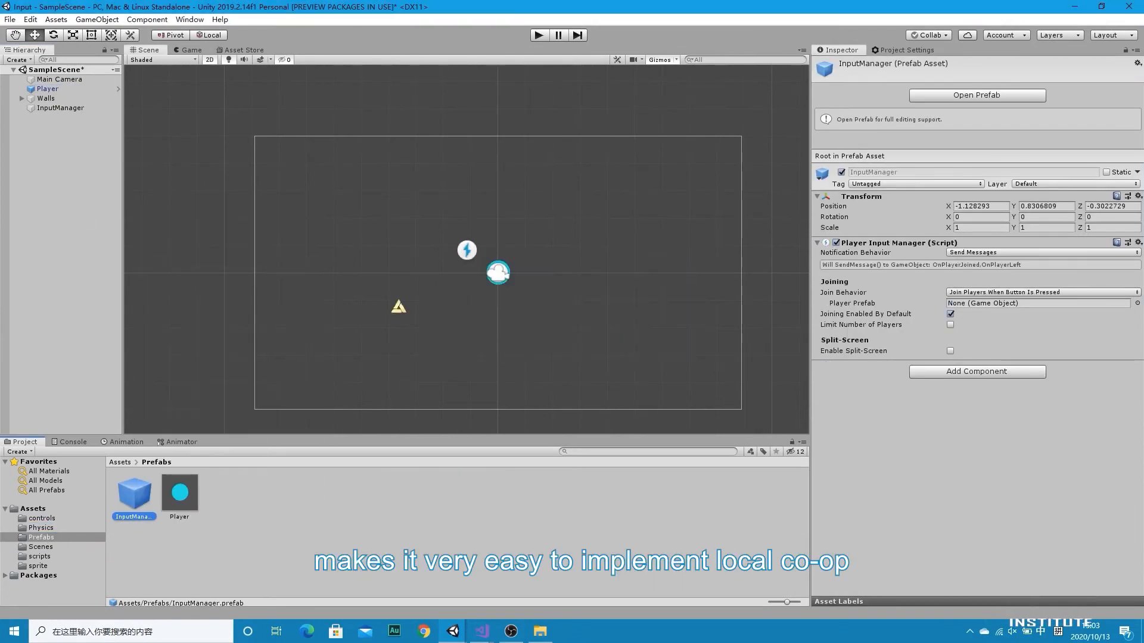
Delete the Player object from the scene and assign the Player prefab as InputManager's Player Prefab
{"action": "left_click", "coordinate": [60, 99]}
{"action": "left_click", "coordinate": [63, 110]}
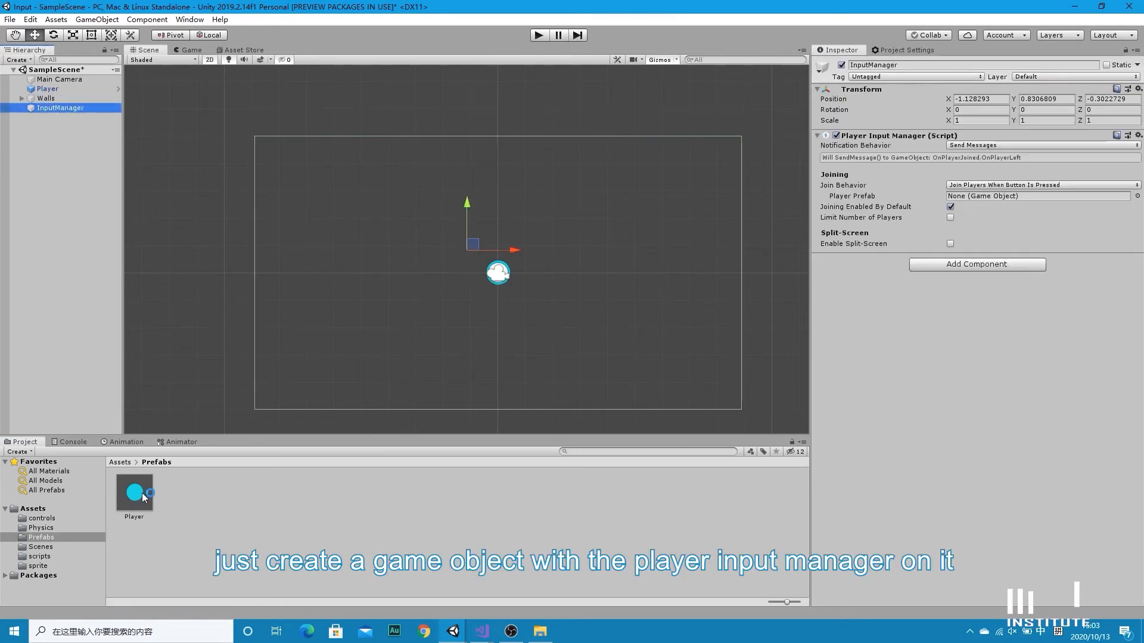
{"action": "right_click", "coordinate": [68, 91]}
{"action": "left_click", "coordinate": [99, 155]}
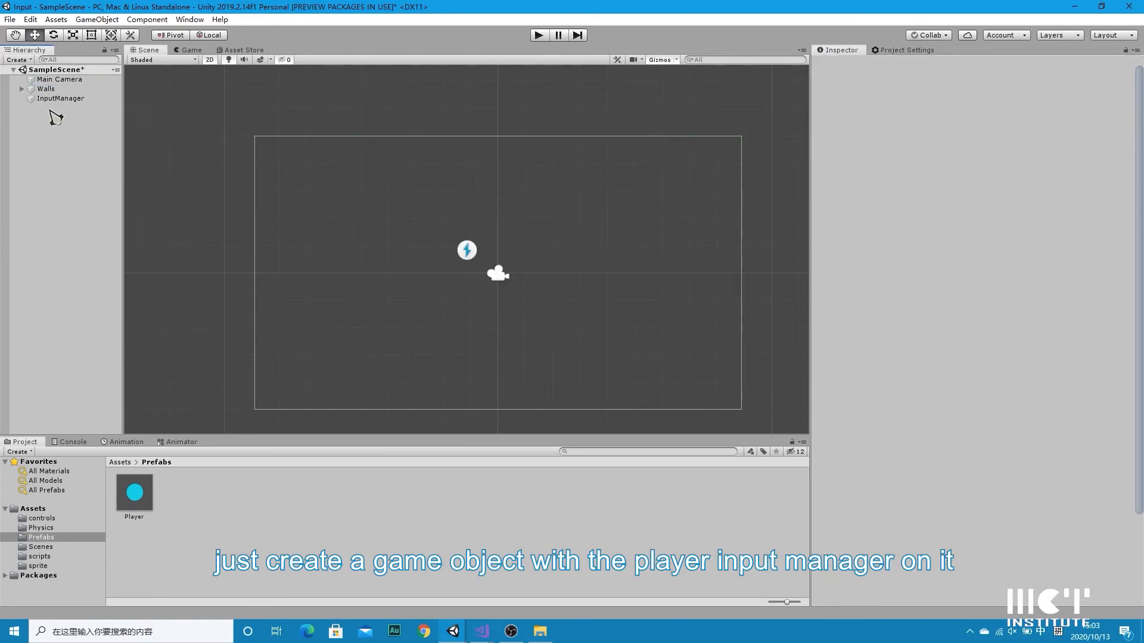
{"action": "left_click", "coordinate": [60, 98]}
{"action": "left_click_drag", "start_coordinate": [135, 493], "coordinate": [618, 468]}
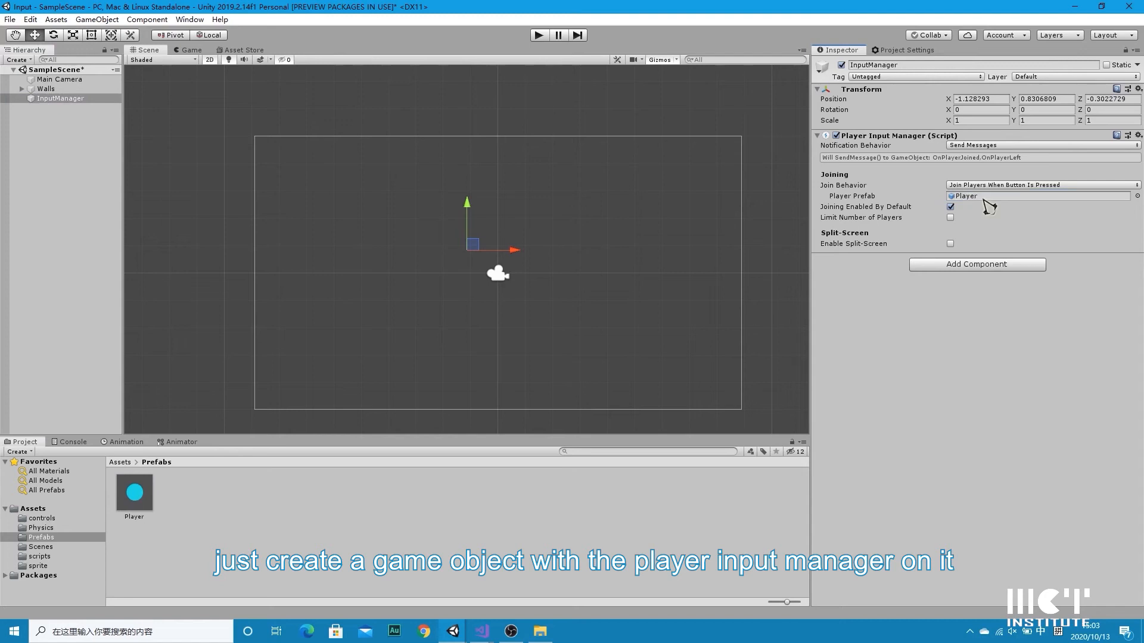
Run the game to test players joining and moving, and stop it
{"action": "left_click", "coordinate": [543, 36]}
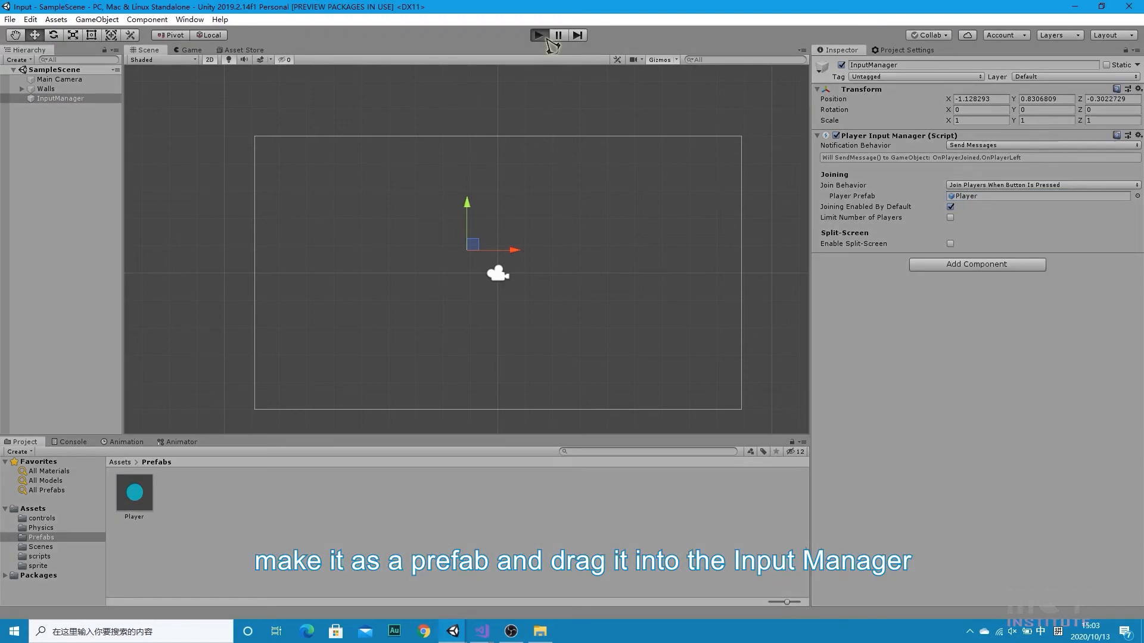
{"action": "key", "text": "a"}
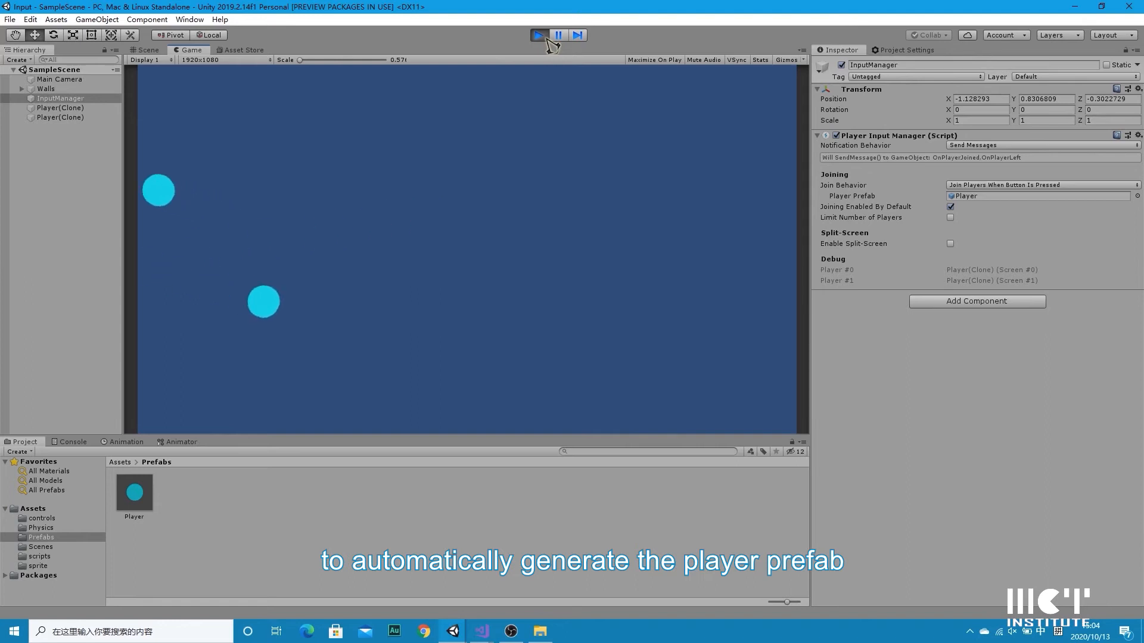
{"action": "left_click", "coordinate": [540, 35]}
Open the Player prefab, and in PlayerController.cs declare PlayerInput playerInput and fetch it in Awake() with GetComponent<PlayerInput>()
{"action": "double_click", "coordinate": [134, 492]}
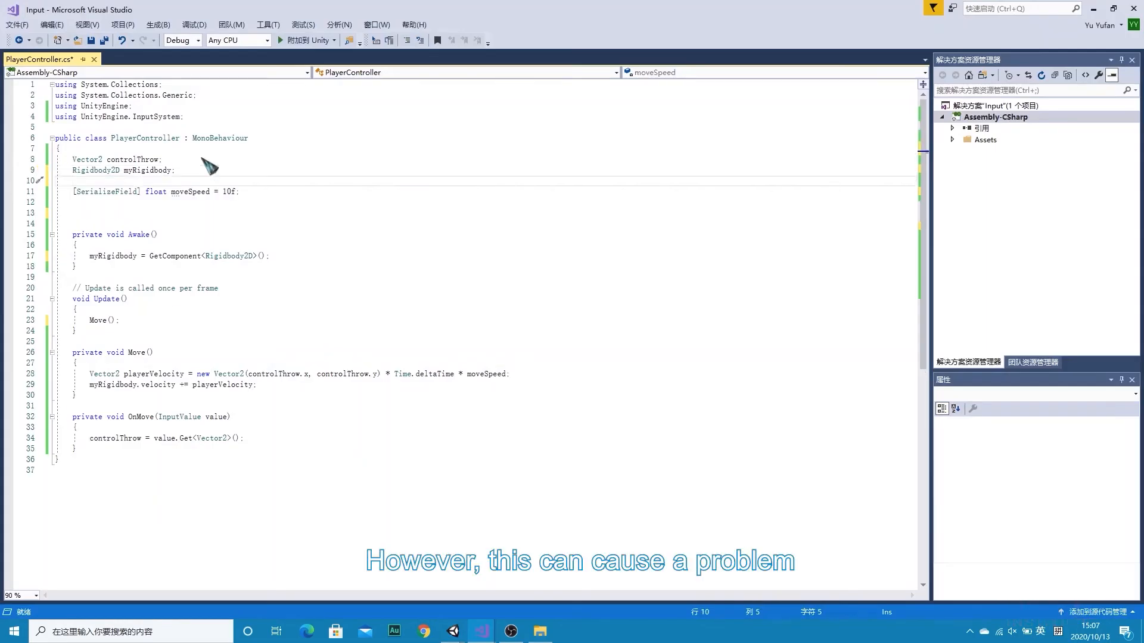
{"action": "type", "text": "PlayerInput playerInput;"}
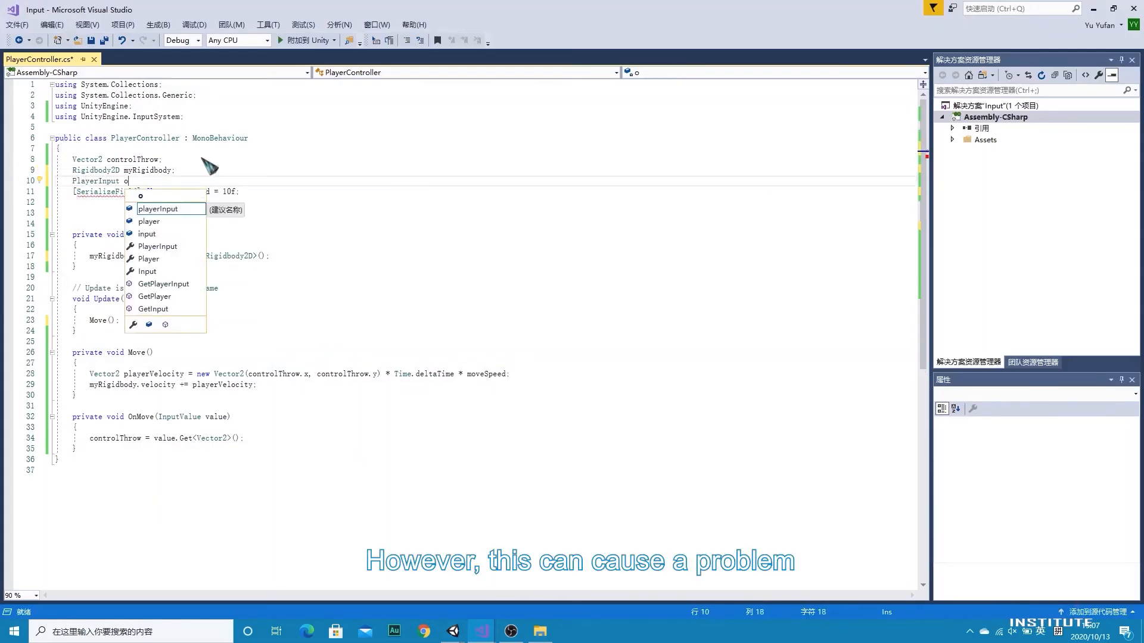
{"action": "left_click", "coordinate": [159, 249]}
{"action": "key", "text": "Return"}
{"action": "type", "text": "playerInput =GetComponent<PlayerInput>"}
Declare int playerTag and assign it playerInput.playerIndex at the end of Awake()
{"action": "left_click", "coordinate": [120, 213]}
{"action": "type", "text": "int pal"}
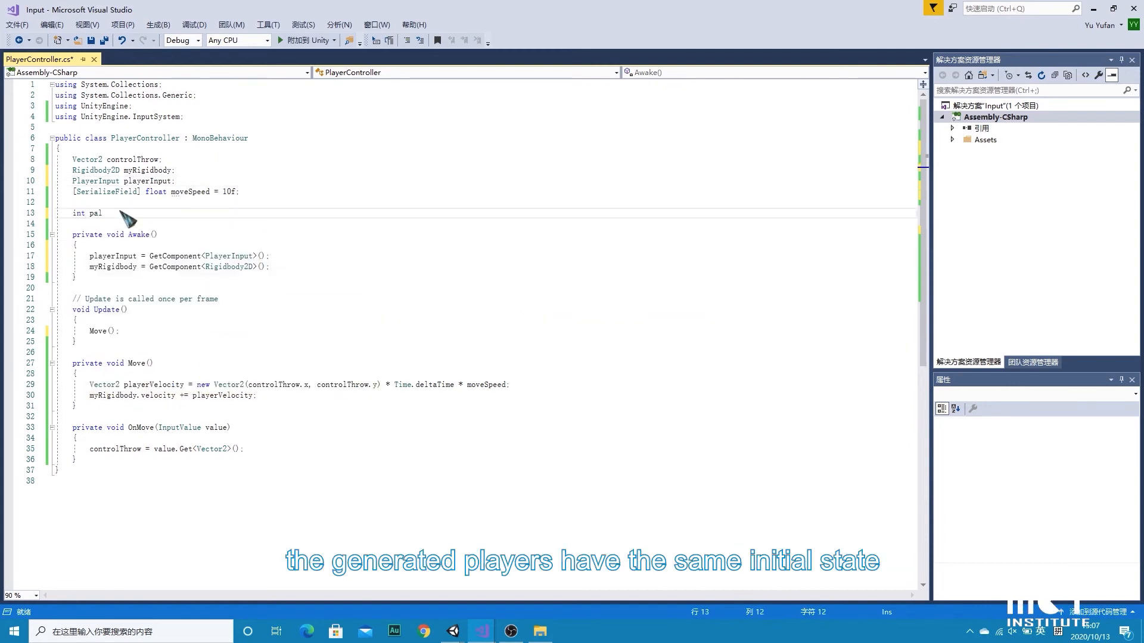
{"action": "key", "text": "BackSpace"}
{"action": "key", "text": "BackSpace"}
{"action": "key", "text": "BackSpace"}
{"action": "type", "text": "ayerTag;"}
{"action": "left_click", "coordinate": [292, 268]}
{"action": "key", "text": "Return"}
{"action": "type", "text": "playerTag"}
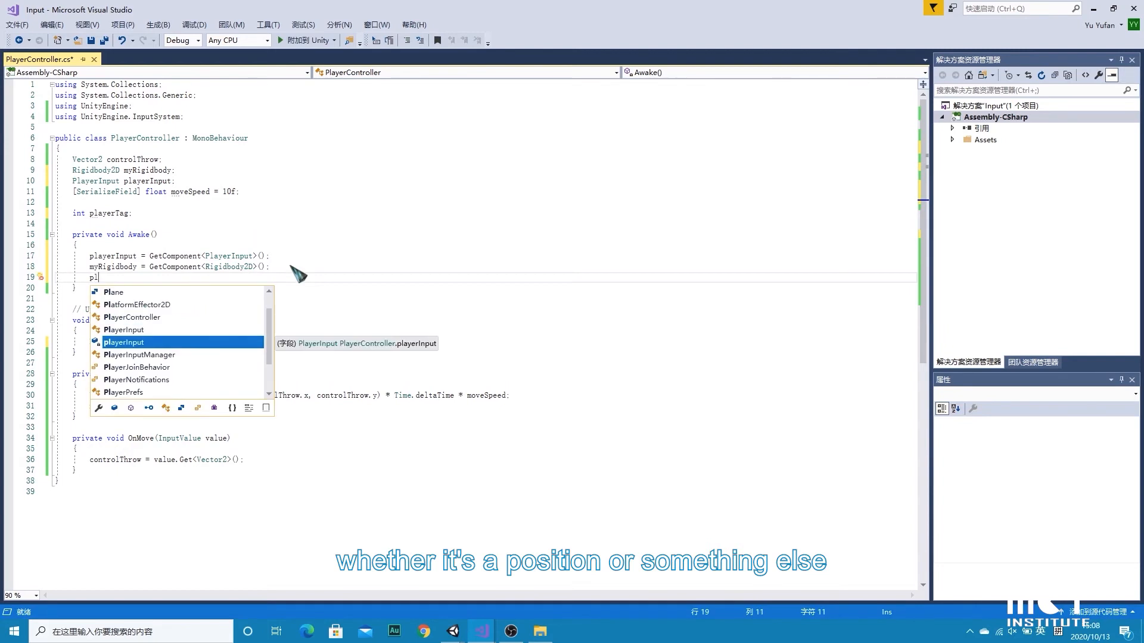
{"action": "type", "text": " = playerInput."}
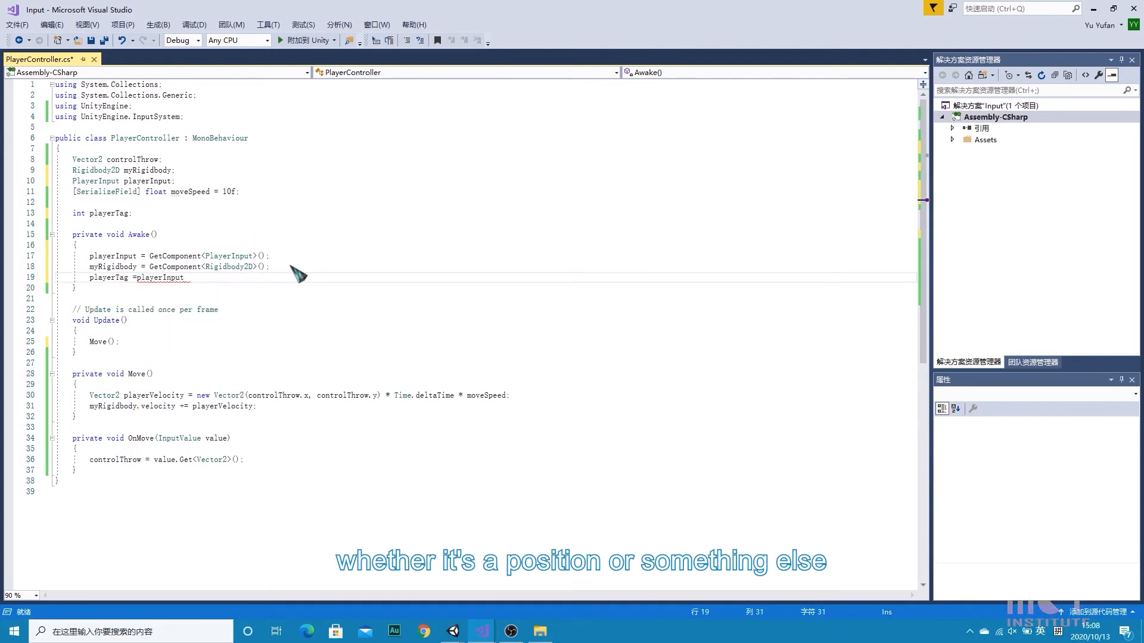
{"action": "type", "text": "playerIndex;"}
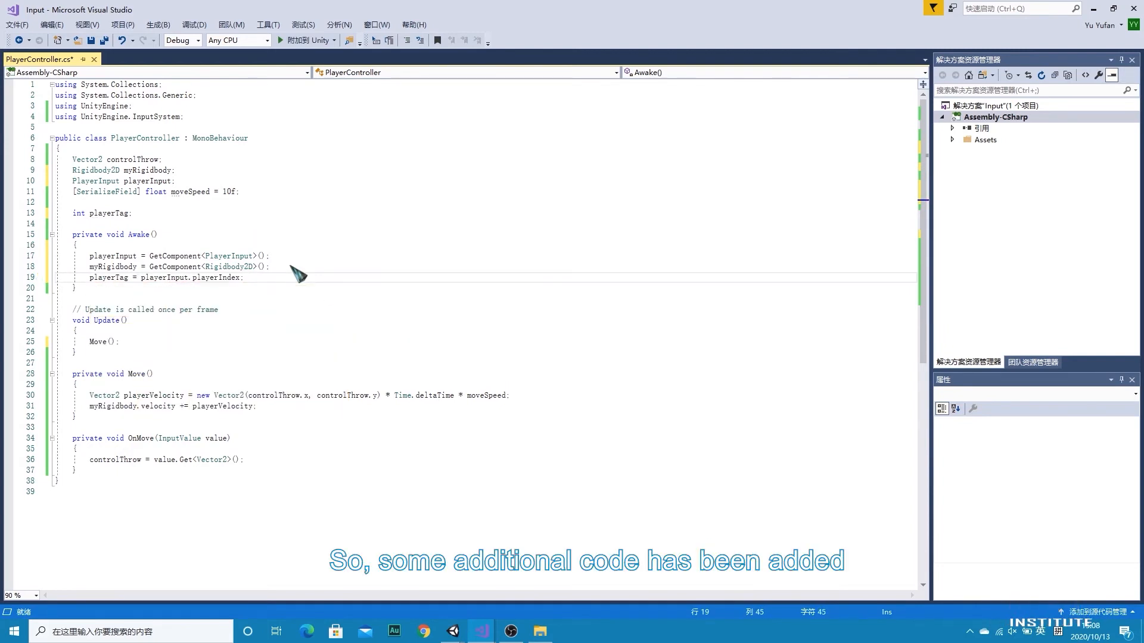
Add an if (playerTag==1) block in Awake() setting transform.position to new Vector2(5, 0), and save the script
{"action": "key", "text": "Return"}
{"action": "type", "text": "if"}
{"action": "key", "text": "Tab"}
{"action": "key", "text": "Tab"}
{"action": "type", "text": "playerTag==1"}
{"action": "key", "text": "Return"}
{"action": "type", "text": "transform.posi"}
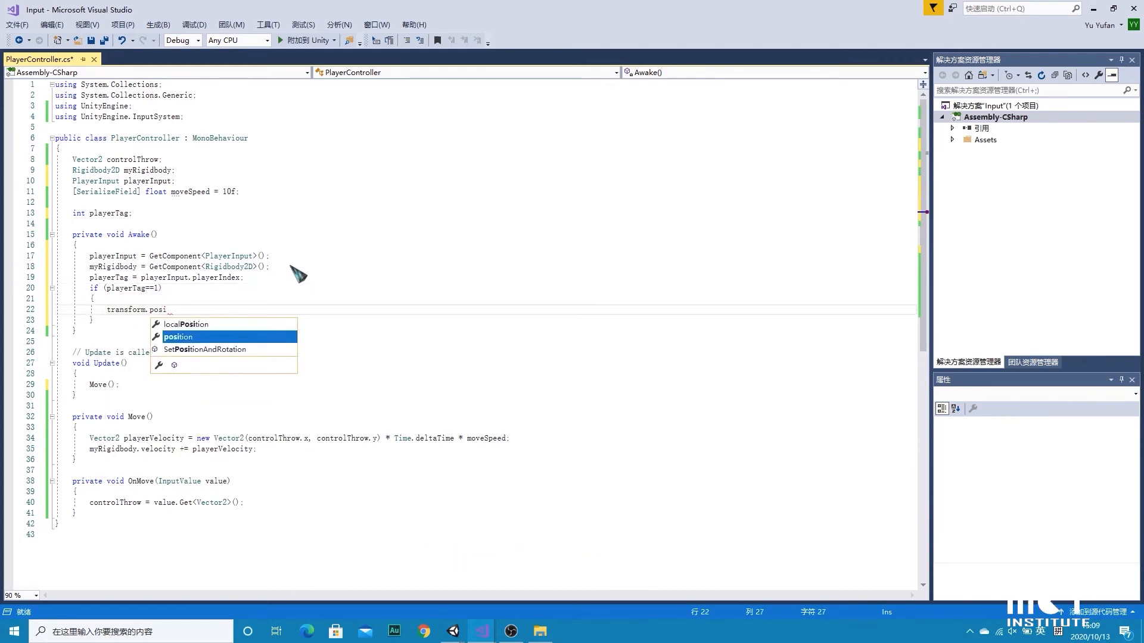
{"action": "type", "text": "tion=new Vector2"}
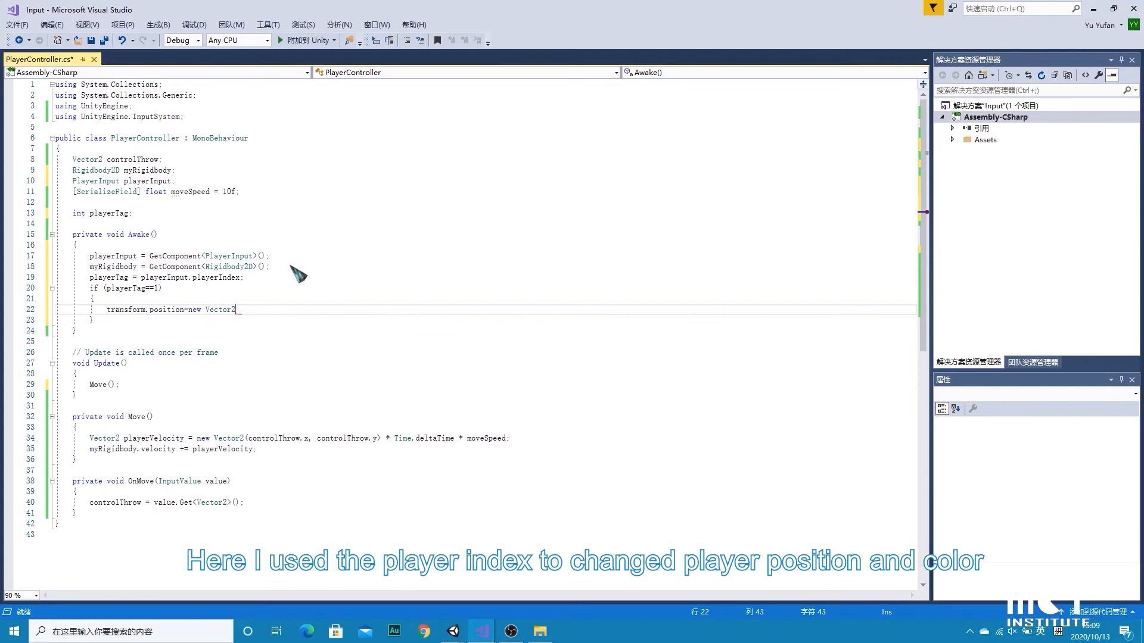
{"action": "type", "text": "(5,0)"}
{"action": "key", "text": "ctrl+s"}
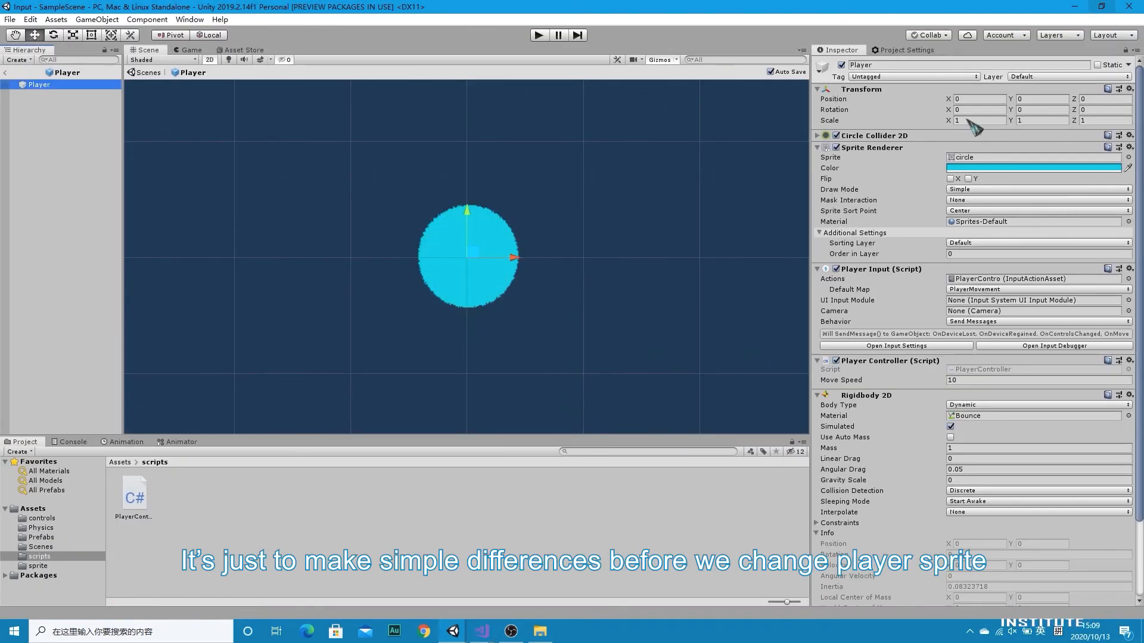
Set the Player prefab's X position to -5, return to the scene, and run the game to check both starting positions
{"action": "left_click", "coordinate": [963, 99]}
{"action": "type", "text": "-5"}
{"action": "scroll", "coordinate": [524, 255], "scroll_direction": "down", "scroll_amount": 5}
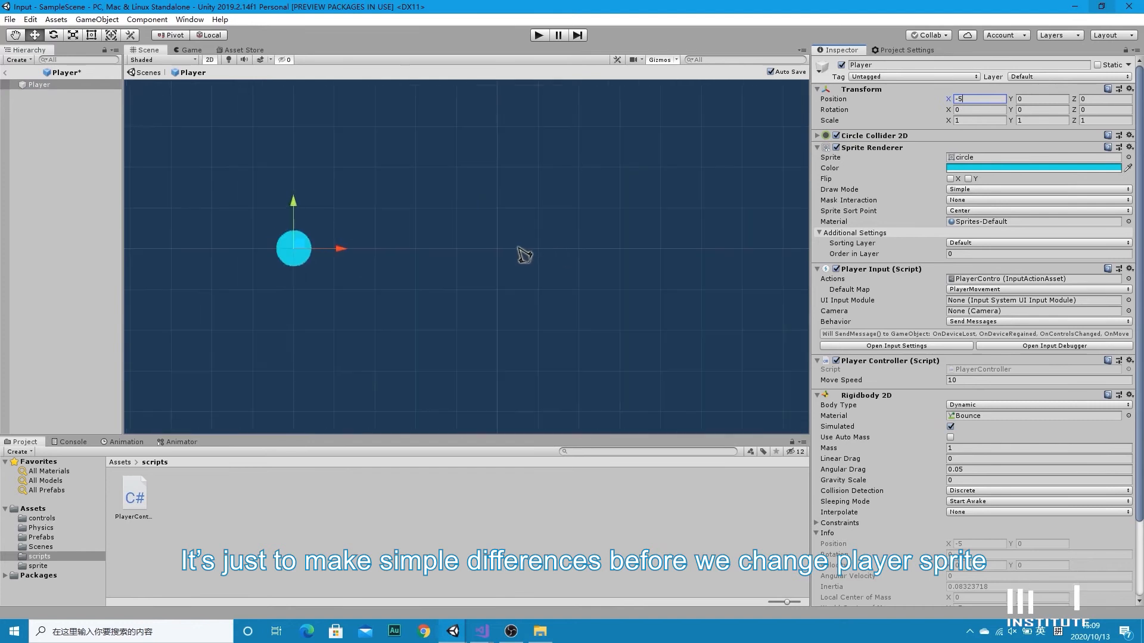
{"action": "left_click", "coordinate": [11, 72]}
{"action": "left_click", "coordinate": [538, 35]}
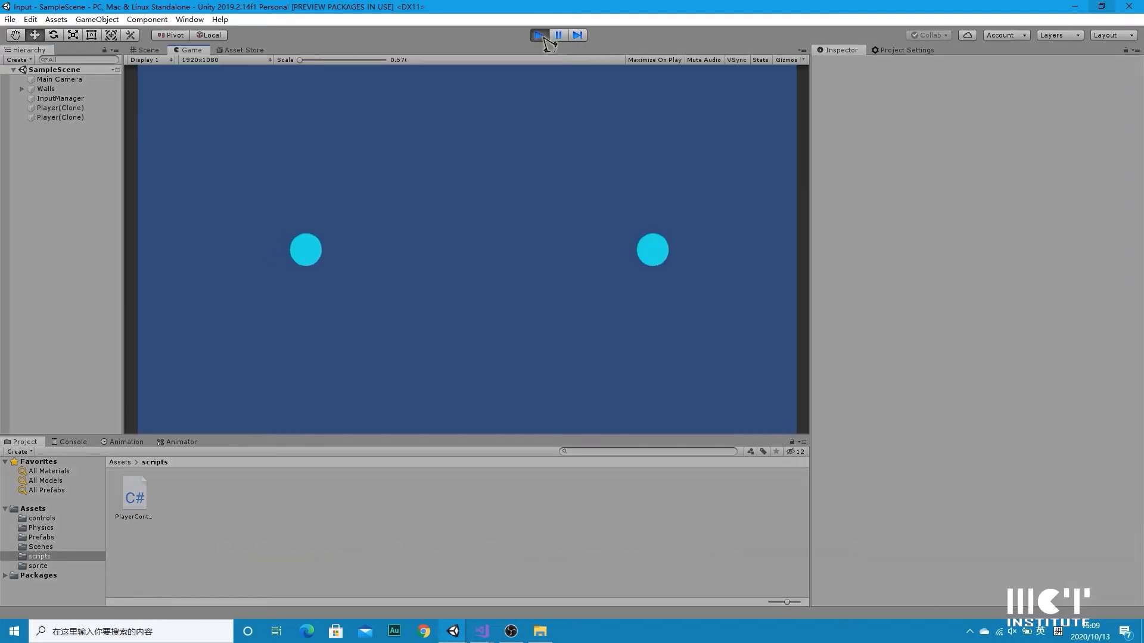
{"action": "left_click", "coordinate": [539, 34]}
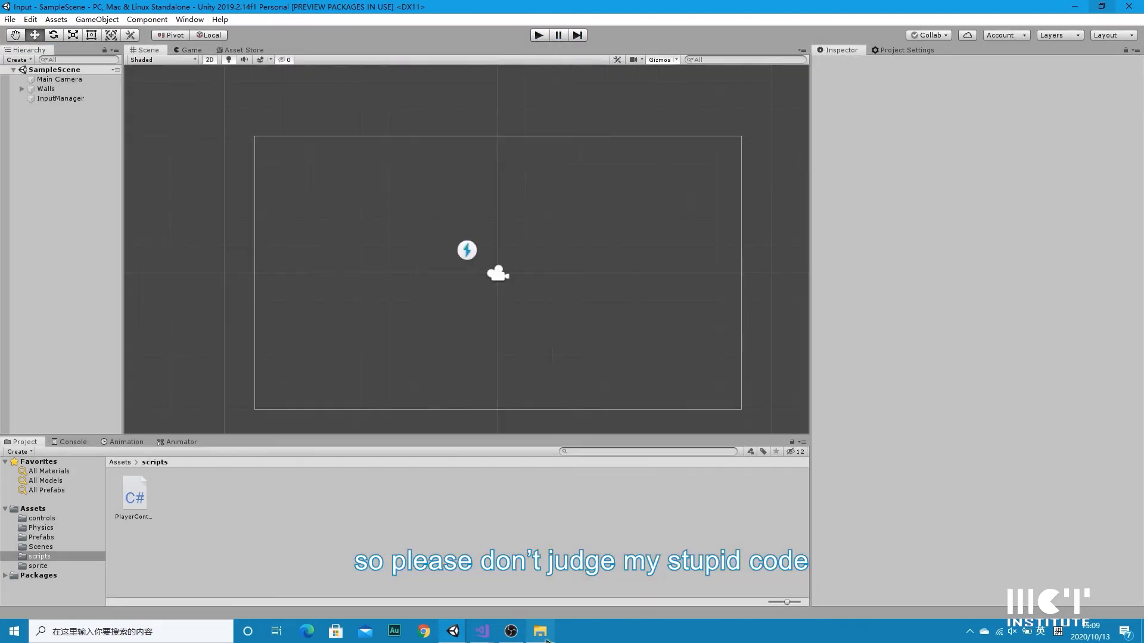
In PlayerController.cs, declare the field Color red = new Color32(245, 94, 110, 225); below playerInput
{"action": "left_click", "coordinate": [482, 632]}
{"action": "left_click", "coordinate": [216, 180]}
{"action": "key", "text": "Return"}
{"action": "type", "text": "col"}
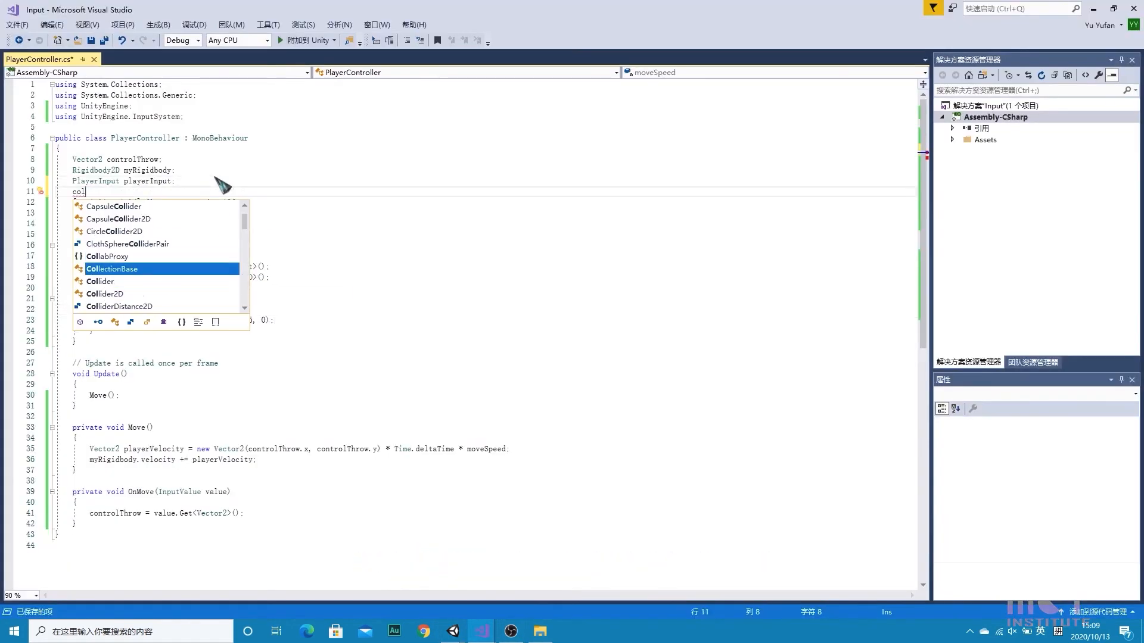
{"action": "type", "text": "or red = new Color32(245,94,110,225);"}
Add GetComponent<SpriteRenderer>().color = red; inside the playerTag==1 block
{"action": "left_click", "coordinate": [283, 321]}
{"action": "key", "text": "Return"}
{"action": "type", "text": "GetComponent<sprite>"}
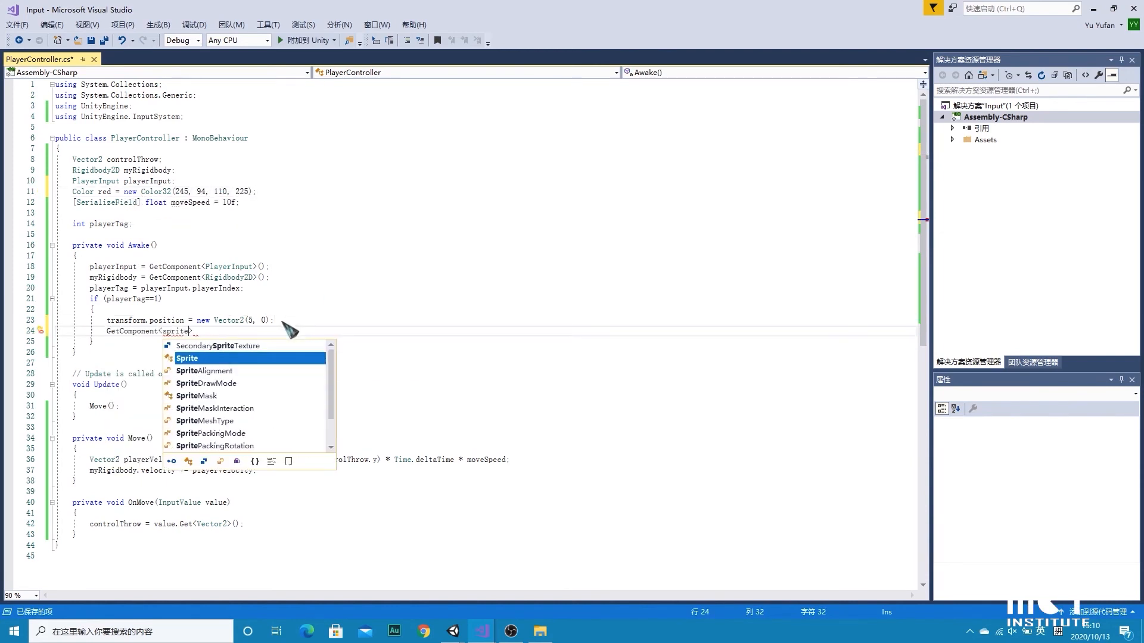
{"action": "type", "text": "r>().color=r"}
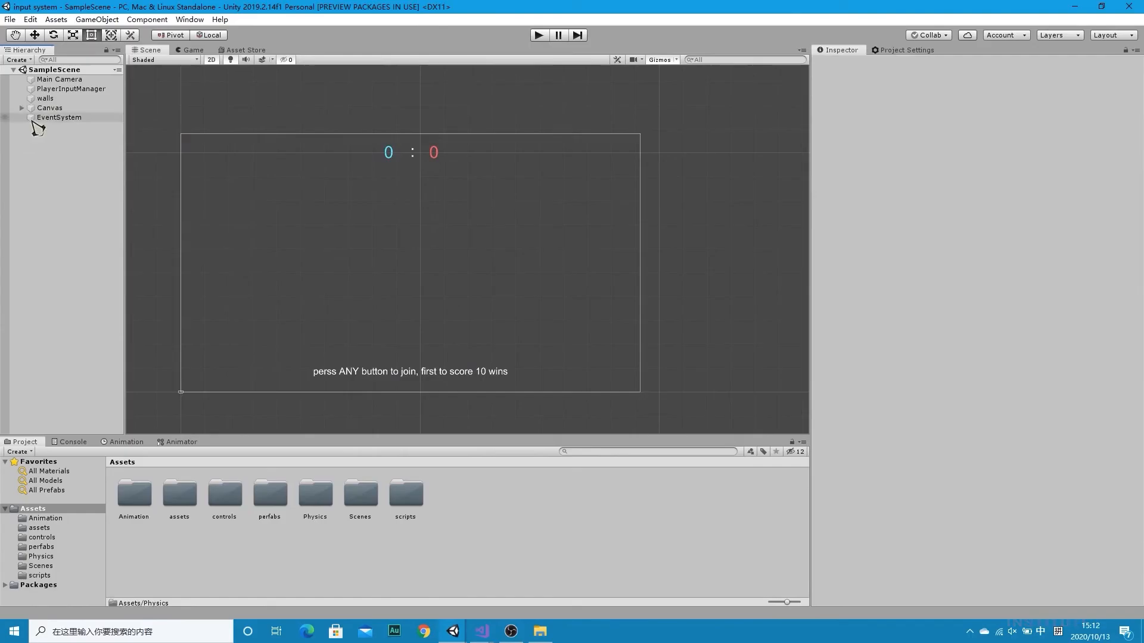
In the input system project, examine the Canvas score and Instruction texts and the Physics and scripts folders
{"action": "left_click", "coordinate": [50, 108]}
{"action": "left_click", "coordinate": [22, 108]}
{"action": "left_click", "coordinate": [62, 117]}
{"action": "left_click", "coordinate": [62, 126]}
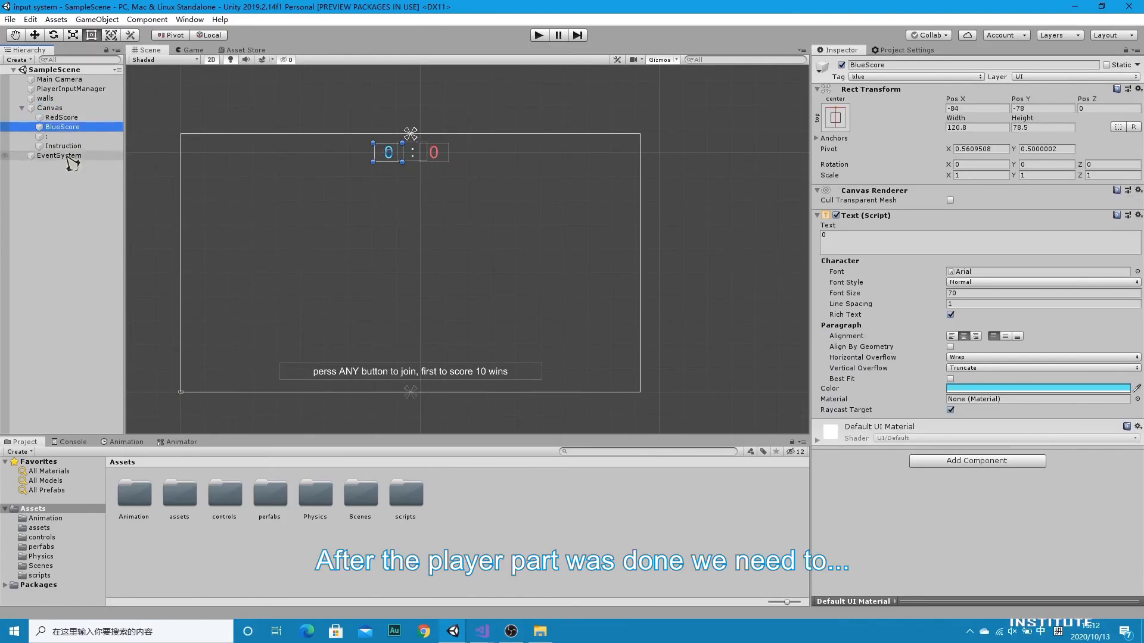
{"action": "left_click", "coordinate": [63, 146]}
{"action": "left_click", "coordinate": [41, 557]}
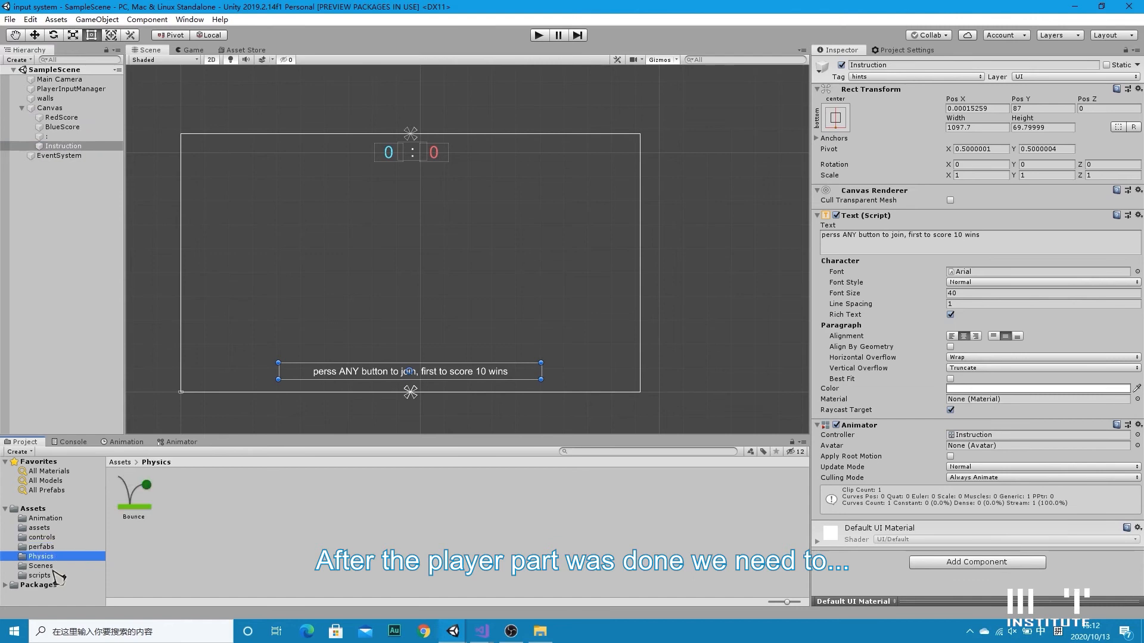
{"action": "left_click", "coordinate": [39, 575]}
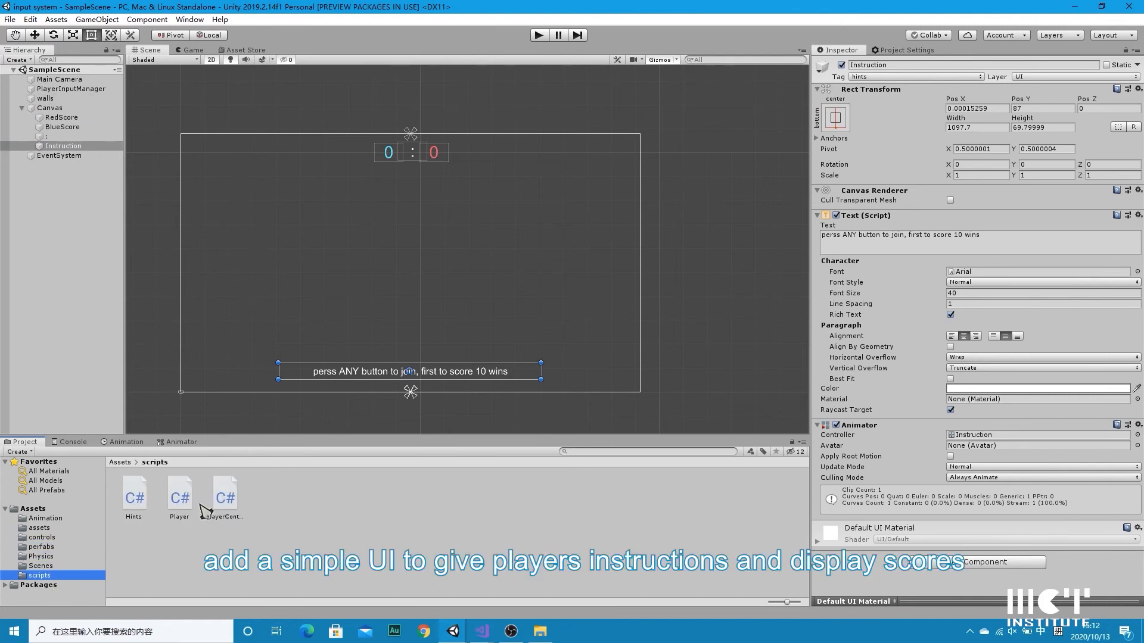
Open the playerController script and examine its scoring code in OnCollisionEnter2D and the Restart coroutine
{"action": "double_click", "coordinate": [224, 495]}
{"action": "scroll", "coordinate": [225, 369], "scroll_direction": "down", "scroll_amount": 3}
{"action": "left_click_drag", "start_coordinate": [305, 299], "coordinate": [57, 277]}
{"action": "scroll", "coordinate": [429, 362], "scroll_direction": "down", "scroll_amount": 3}
{"action": "scroll", "coordinate": [438, 372], "scroll_direction": "down", "scroll_amount": 11}
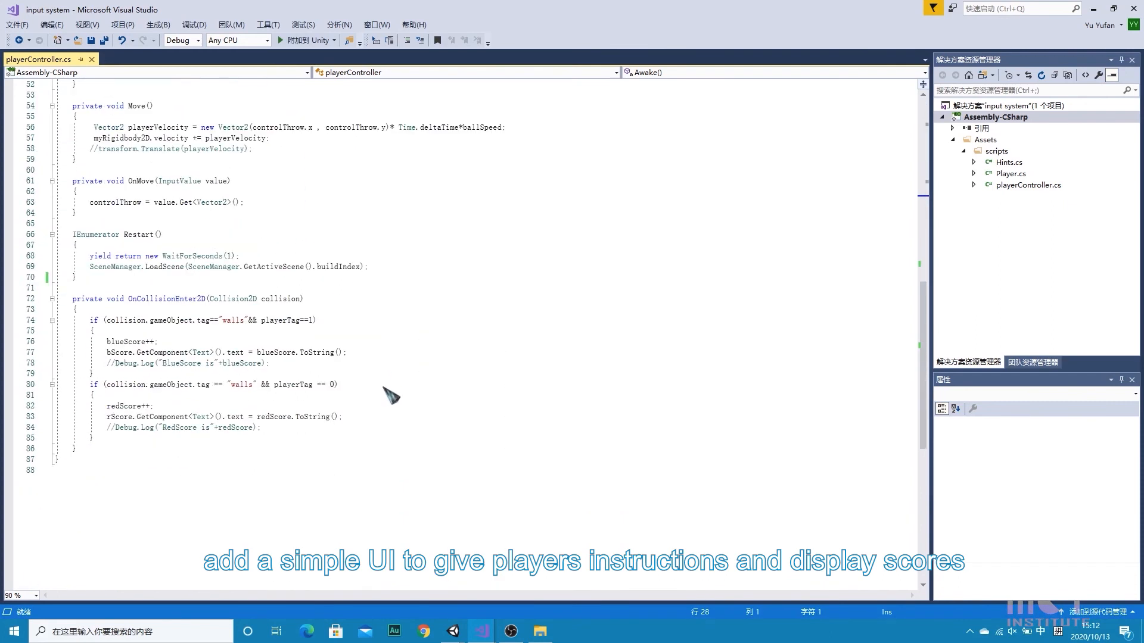
{"action": "left_click_drag", "start_coordinate": [60, 449], "coordinate": [49, 307]}
{"action": "left_click_drag", "start_coordinate": [368, 267], "coordinate": [57, 234]}
{"action": "left_click", "coordinate": [1094, 9]}
Run the game and join with the keyboard player to test movement and wall-hit scoring
{"action": "left_click", "coordinate": [539, 36]}
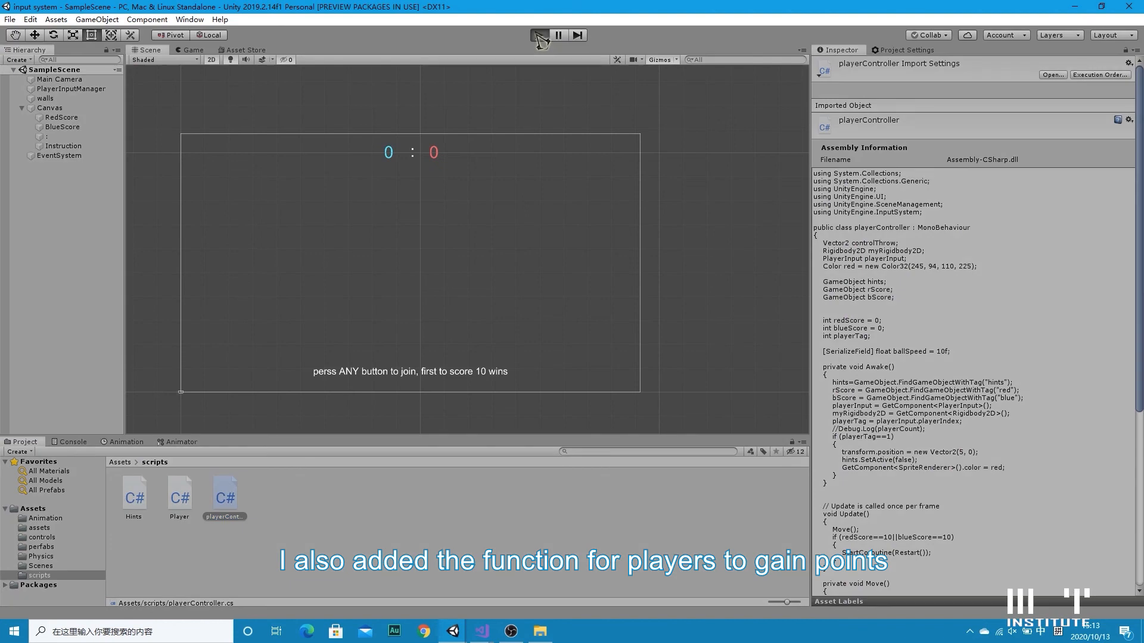
{"action": "key", "text": "a"}
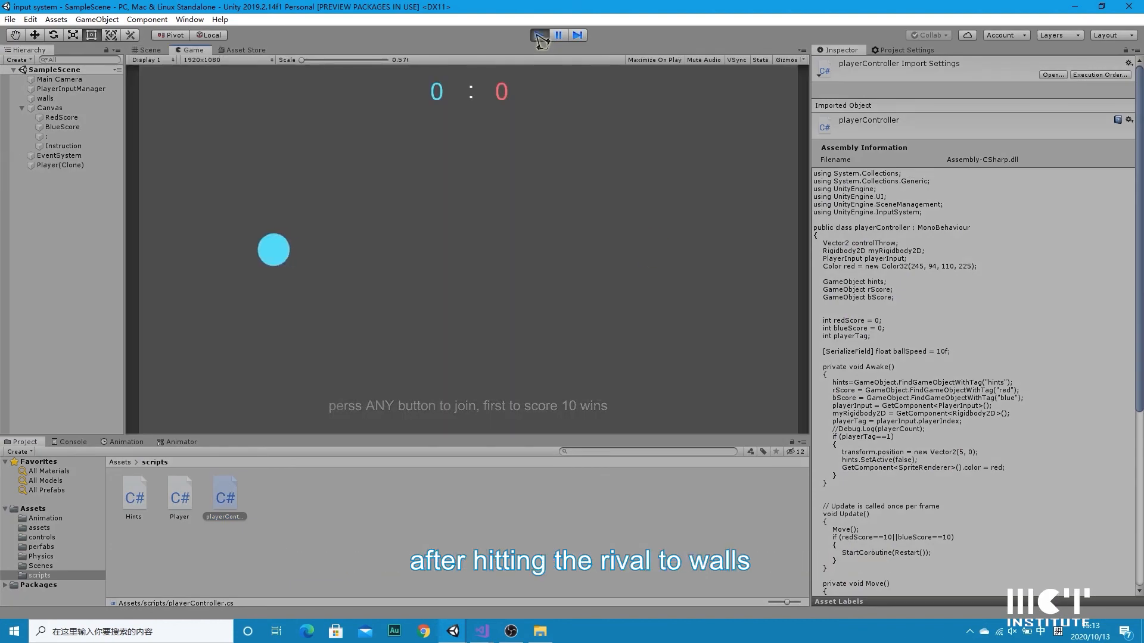
{"action": "key", "text": "d"}
{"action": "key", "text": "a"}
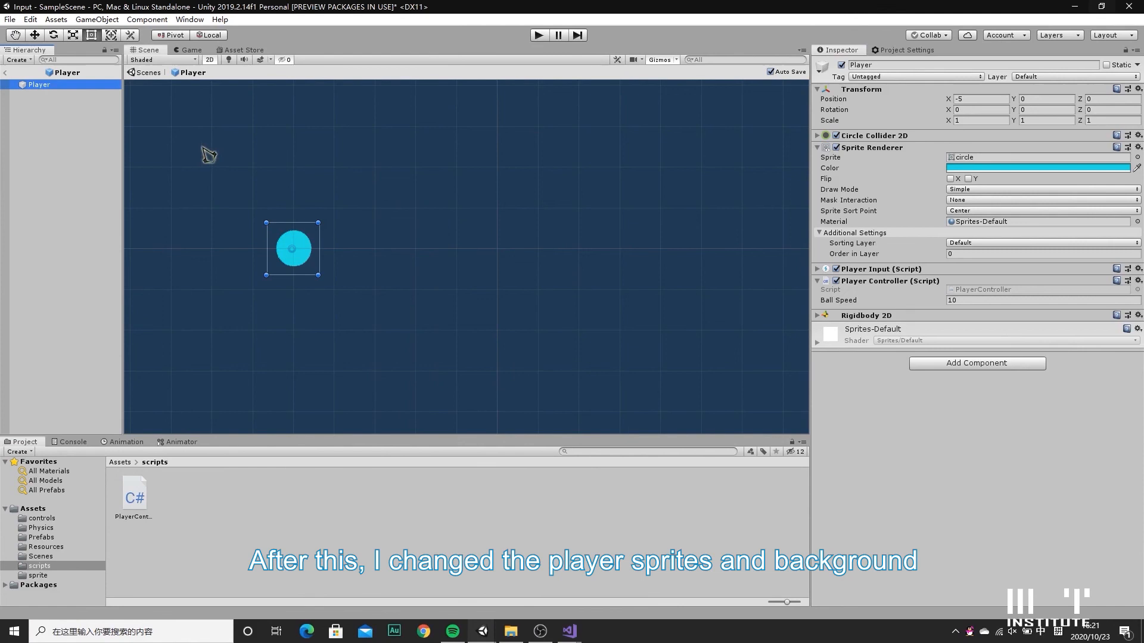
Assign the survivor sprite from Resources to the Player prefab's Sprite Renderer and set its color to white
{"action": "left_click", "coordinate": [46, 546]}
{"action": "left_click_drag", "start_coordinate": [179, 492], "coordinate": [1036, 157]}
{"action": "left_click", "coordinate": [1037, 167]}
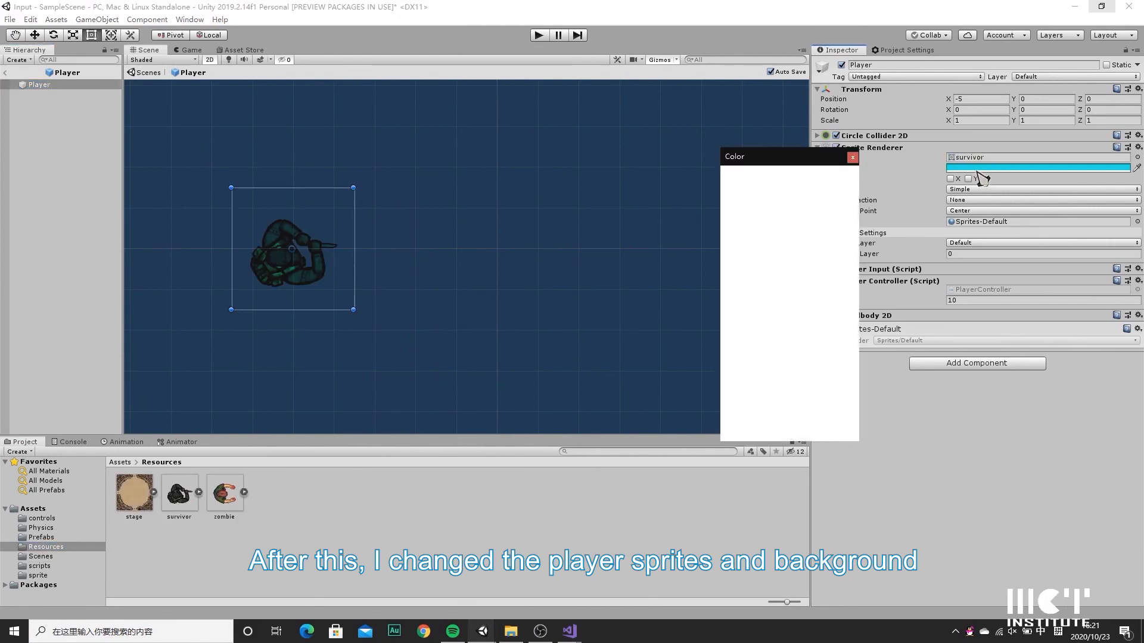
{"action": "left_click", "coordinate": [758, 227]}
{"action": "left_click", "coordinate": [852, 157]}
Set the survivor sprite's Pixels Per Unit to 500 and apply the import settings
{"action": "left_click", "coordinate": [823, 136]}
{"action": "left_click", "coordinate": [179, 494]}
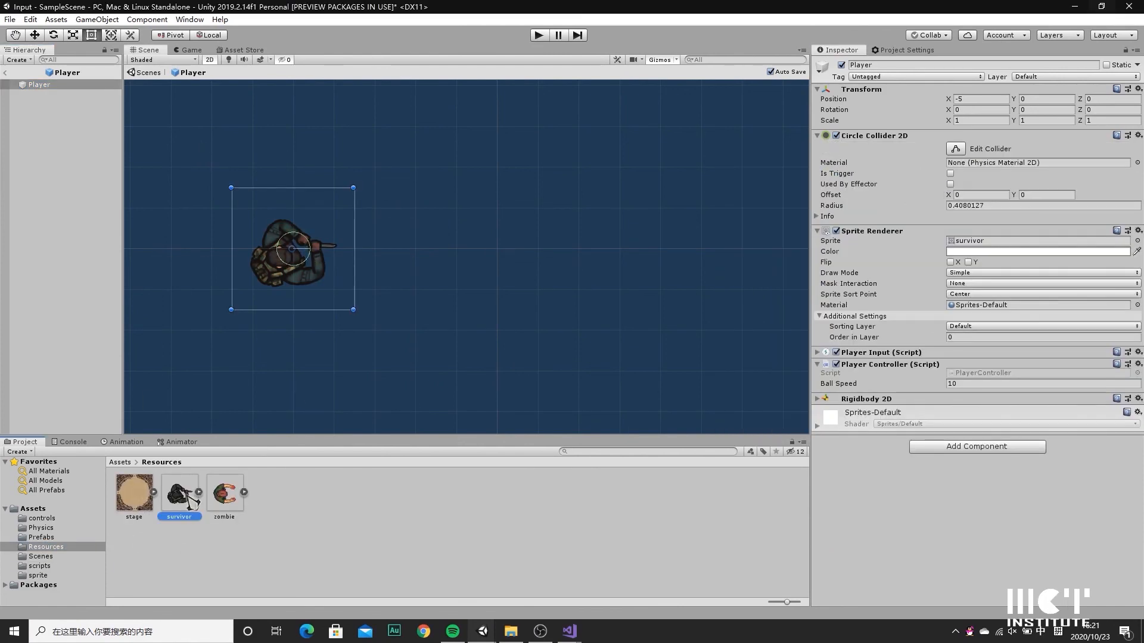
{"action": "left_click", "coordinate": [1130, 385]}
Shrink the Player prefab's Circle Collider 2D around the survivor sprite to a radius of about 0.18
{"action": "double_click", "coordinate": [40, 84]}
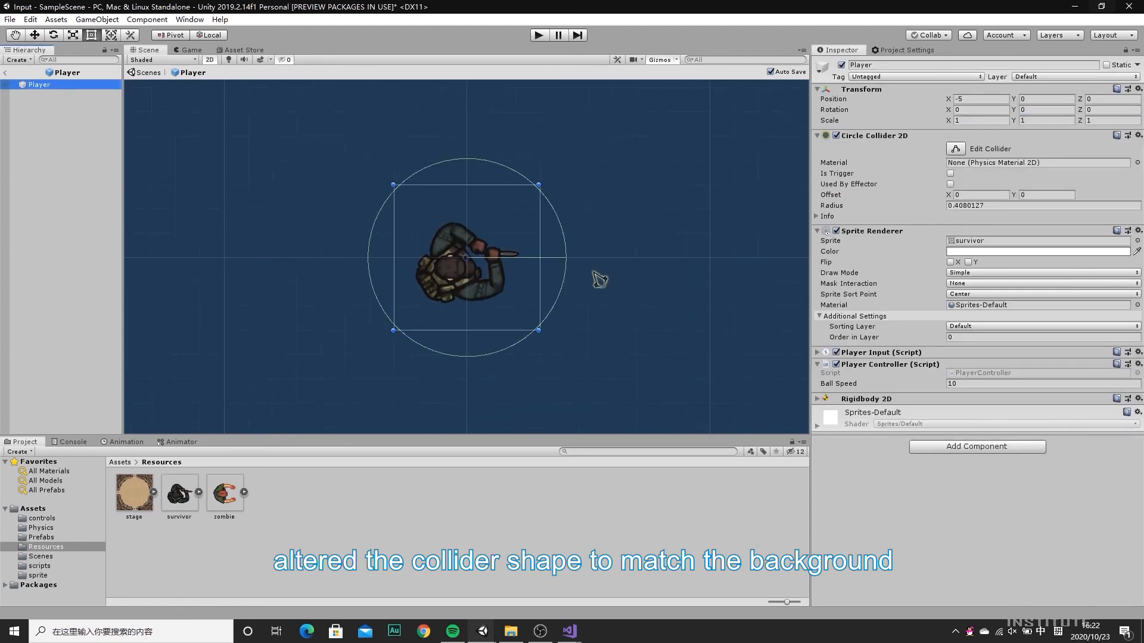
{"action": "scroll", "coordinate": [598, 277], "scroll_direction": "up", "scroll_amount": 8}
{"action": "left_click", "coordinate": [955, 149]}
{"action": "left_click_drag", "start_coordinate": [410, 106], "coordinate": [411, 190]}
{"action": "left_click", "coordinate": [955, 151]}
{"action": "left_click", "coordinate": [955, 151]}
{"action": "left_click_drag", "start_coordinate": [308, 292], "coordinate": [315, 292]}
{"action": "left_click", "coordinate": [956, 150]}
{"action": "left_click", "coordinate": [955, 150]}
{"action": "left_click_drag", "start_coordinate": [412, 390], "coordinate": [401, 350]}
{"action": "left_click", "coordinate": [955, 151]}
{"action": "left_click", "coordinate": [955, 150]}
{"action": "left_click_drag", "start_coordinate": [489, 270], "coordinate": [498, 245]}
{"action": "left_click", "coordinate": [957, 153]}
{"action": "left_click_drag", "start_coordinate": [415, 349], "coordinate": [413, 317]}
{"action": "left_click", "coordinate": [955, 150]}
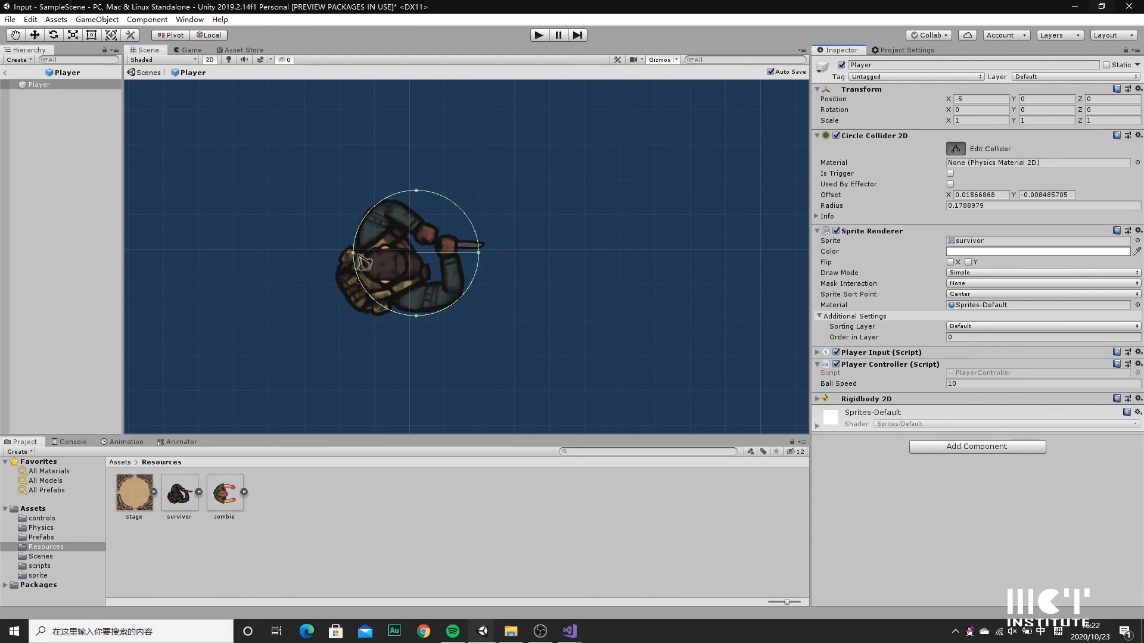
Refit the circle collider to the survivor's body with a radius of about 0.21 and an offset of about (0.017, -0.041)
{"action": "left_click", "coordinate": [956, 150]}
{"action": "left_click_drag", "start_coordinate": [353, 252], "coordinate": [329, 253]}
{"action": "left_click", "coordinate": [956, 149]}
{"action": "left_click_drag", "start_coordinate": [480, 255], "coordinate": [488, 253]}
{"action": "left_click", "coordinate": [956, 149]}
{"action": "left_click_drag", "start_coordinate": [409, 174], "coordinate": [415, 189]}
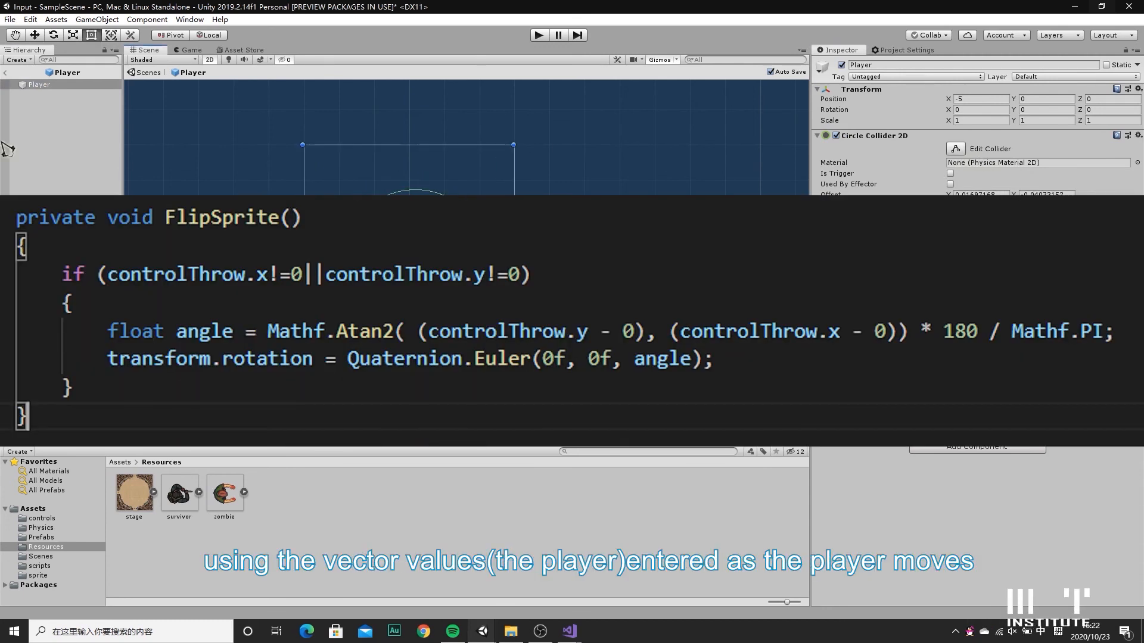
Set the Player prefab's X position to -4 and run the game
{"action": "key", "text": "ctrl+p"}
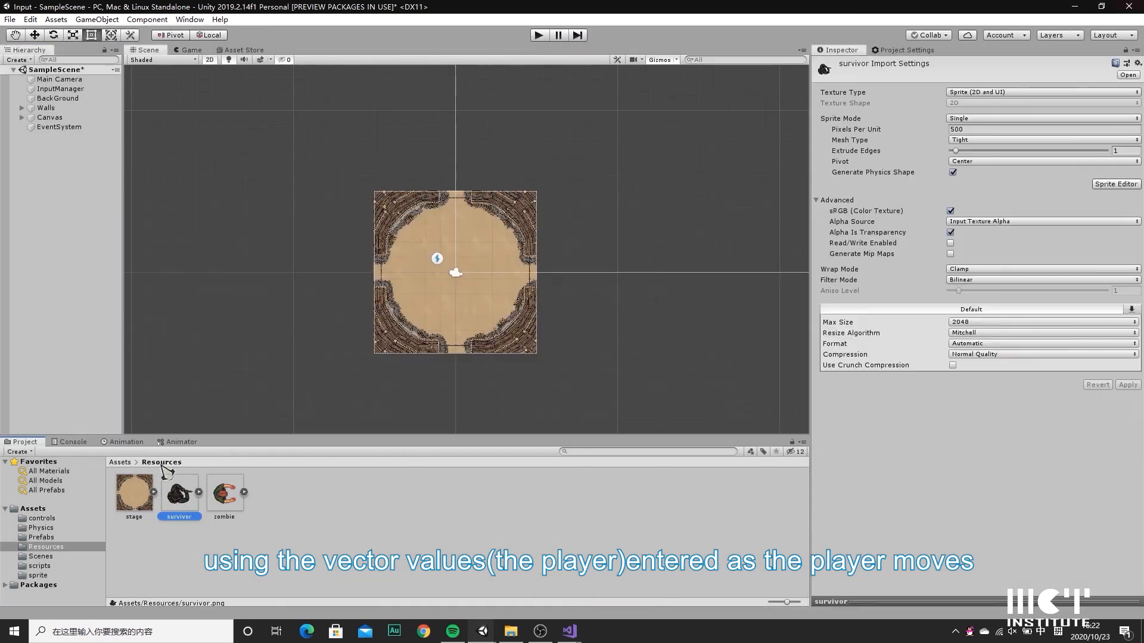
{"action": "left_click", "coordinate": [41, 537]}
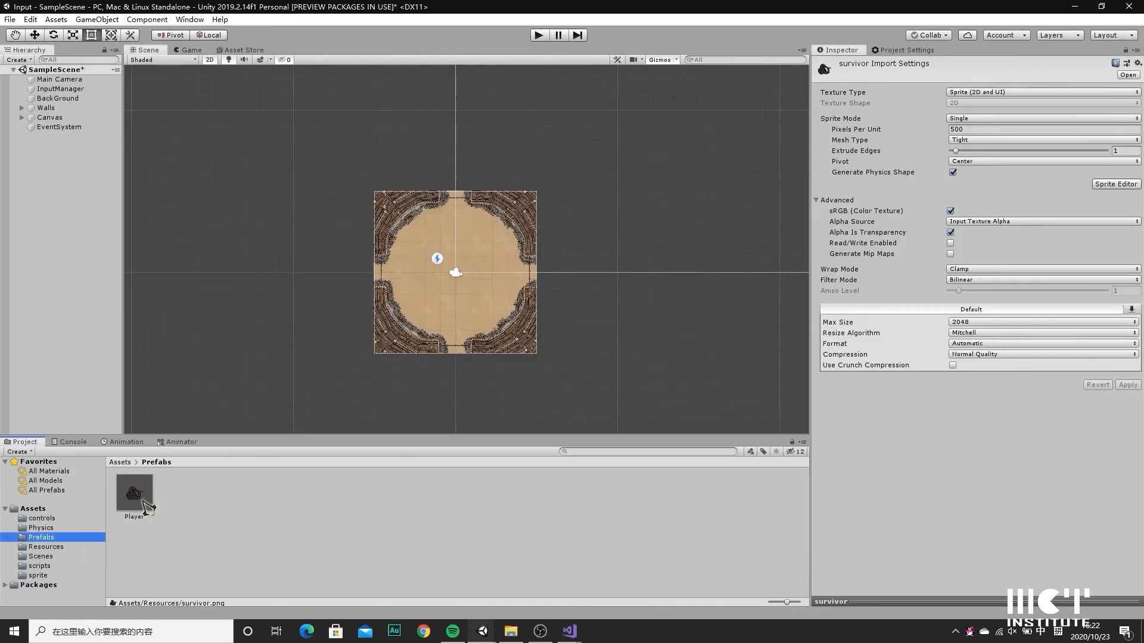
{"action": "double_click", "coordinate": [134, 493]}
{"action": "left_click", "coordinate": [980, 99]}
{"action": "type", "text": "-4"}
{"action": "left_click", "coordinate": [539, 35]}
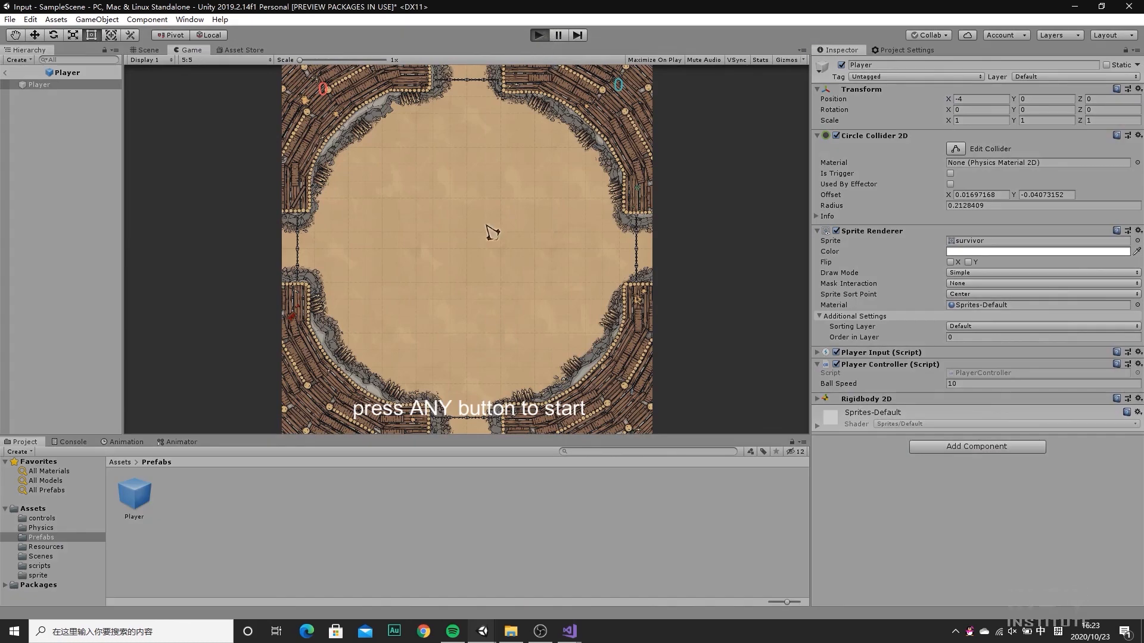